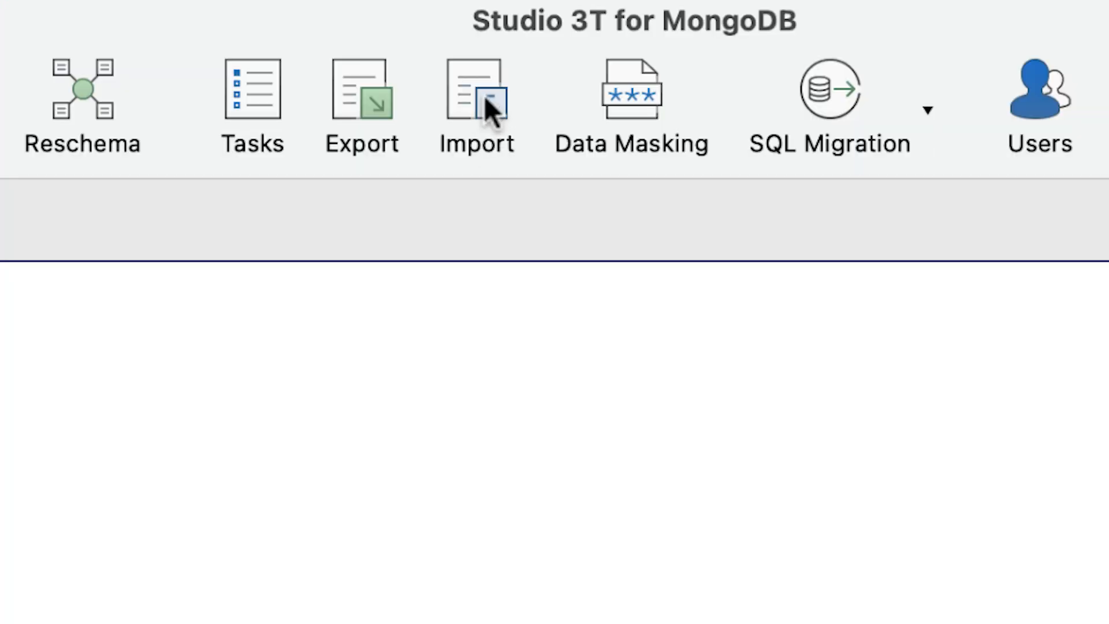
Step: Start a new data import with SQL database as the input format and open its configuration
{"action": "left_click", "coordinate": [484, 95]}
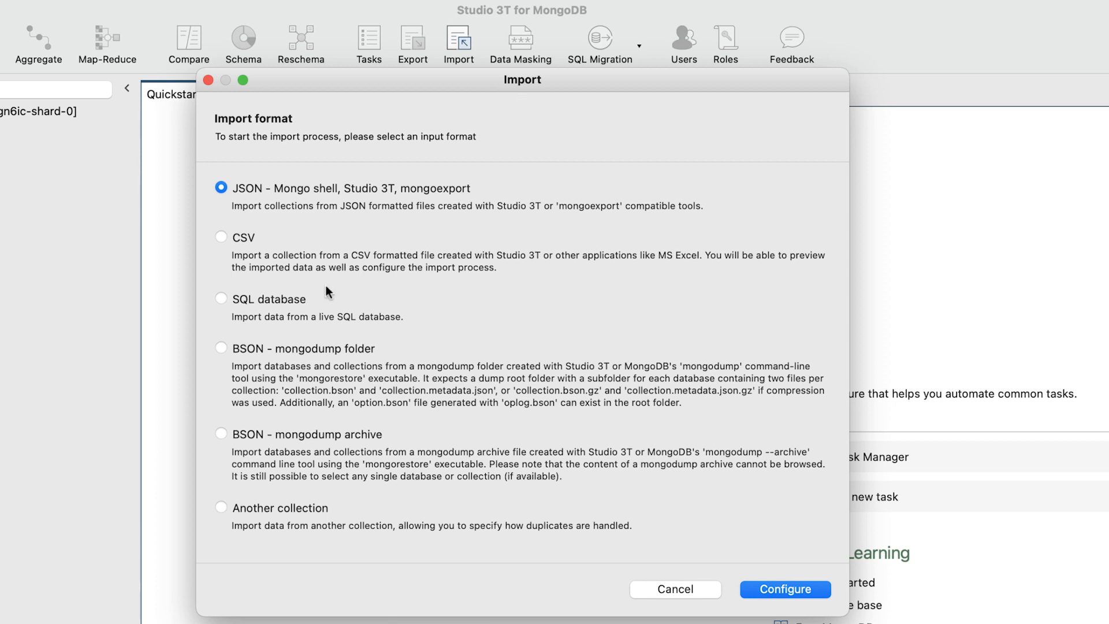
{"action": "left_click", "coordinate": [226, 297]}
{"action": "left_click", "coordinate": [765, 591]}
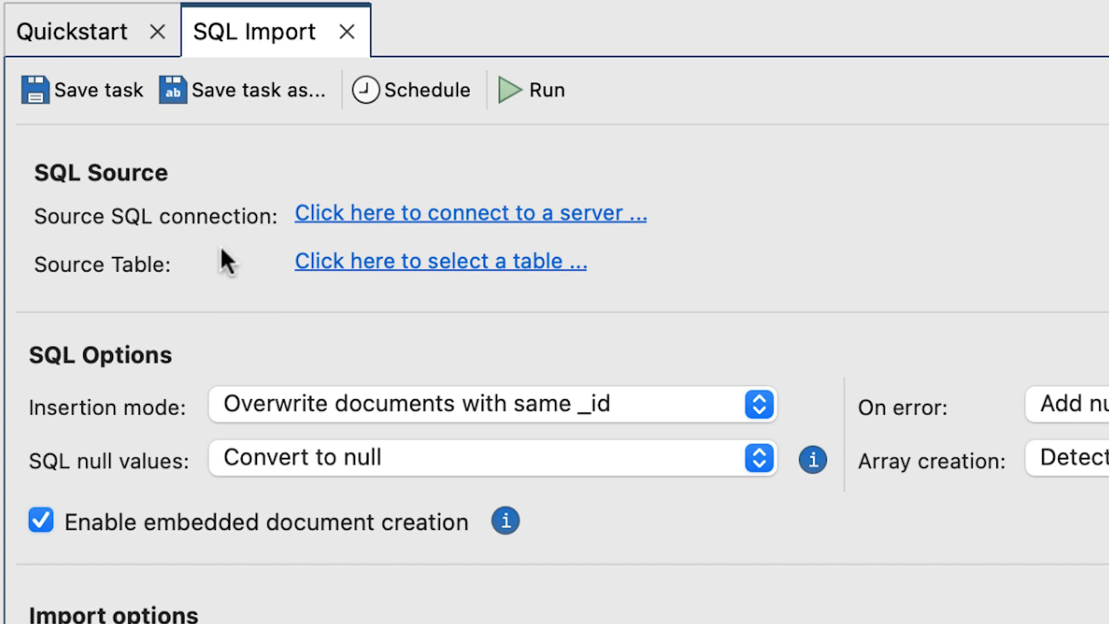
Step: Open the form for a new SQL connection and review its server fields and SSH tunnel settings
{"action": "left_click", "coordinate": [440, 224]}
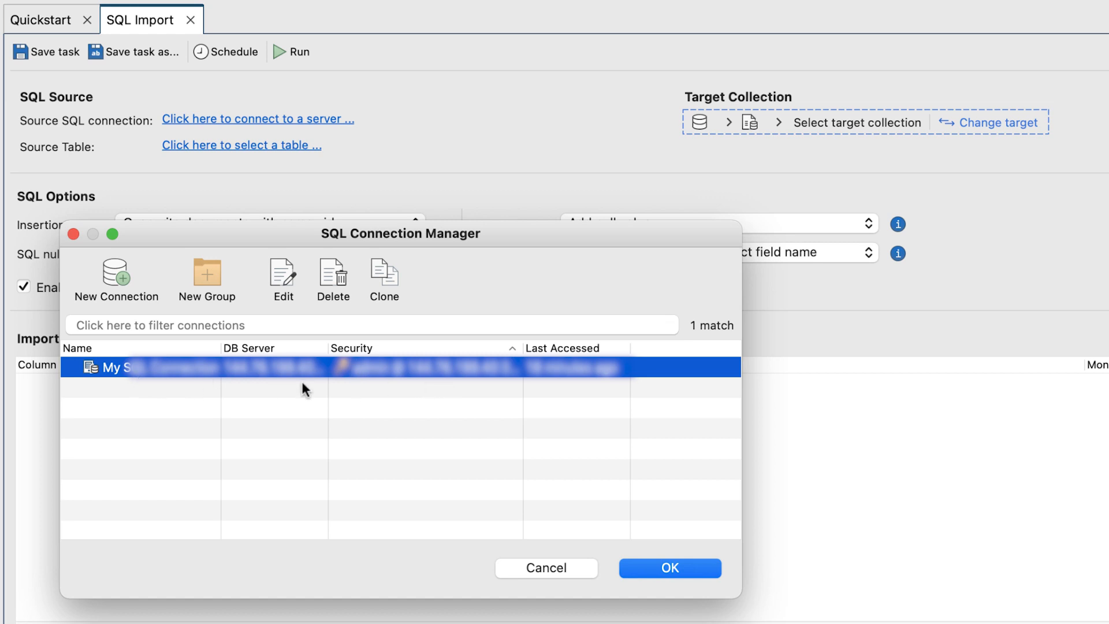
{"action": "left_click", "coordinate": [123, 279]}
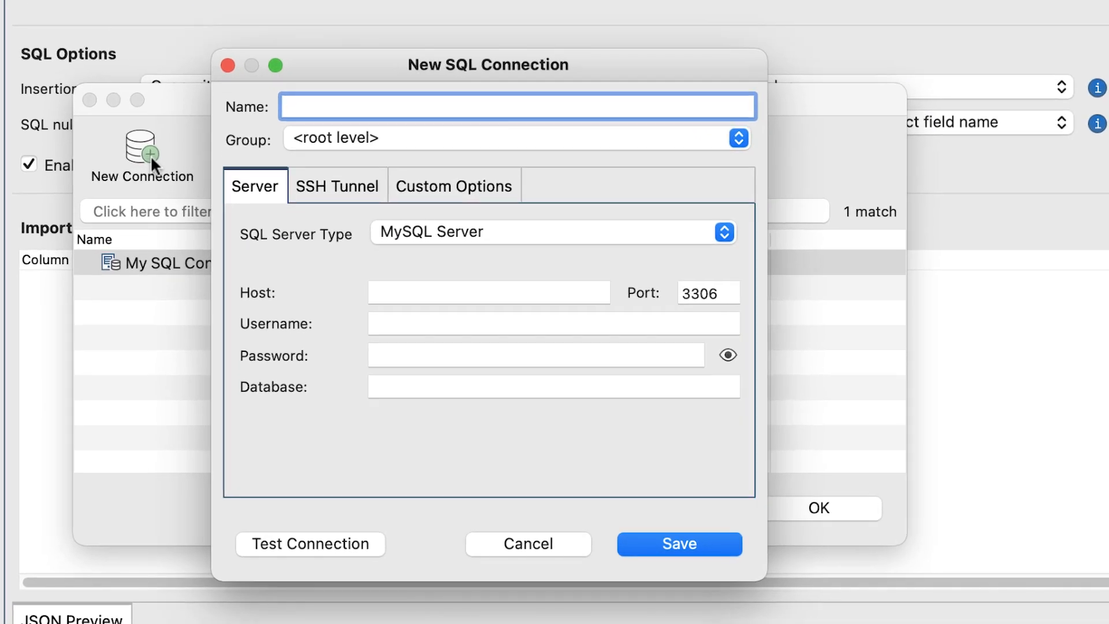
{"action": "left_click", "coordinate": [416, 292]}
{"action": "left_click", "coordinate": [428, 324]}
{"action": "left_click", "coordinate": [437, 355]}
{"action": "left_click", "coordinate": [447, 387]}
{"action": "left_click", "coordinate": [354, 194]}
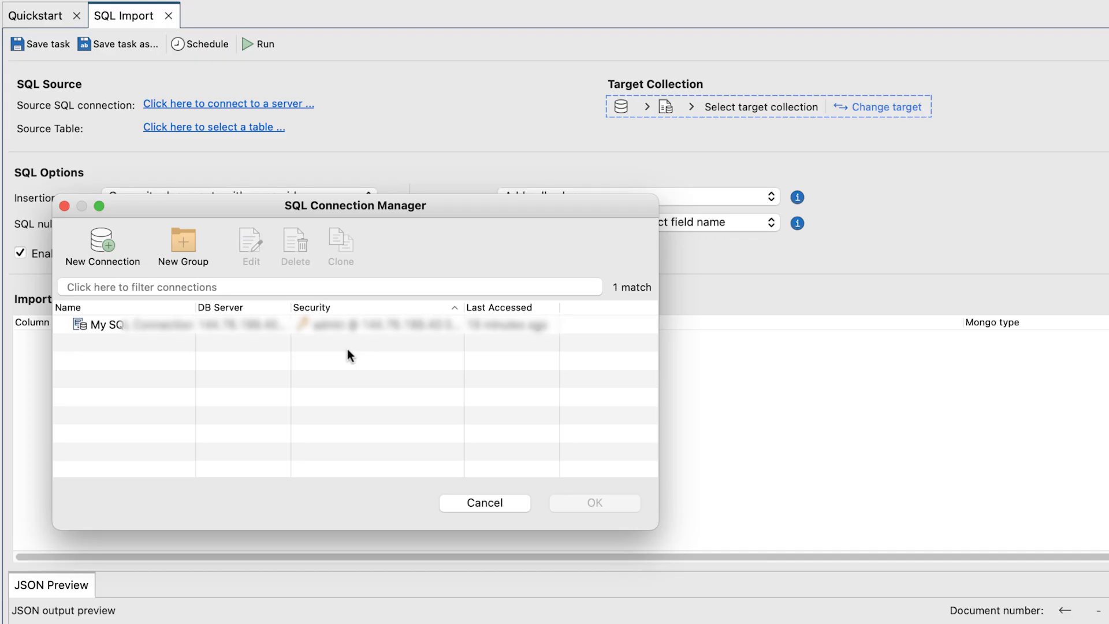
Step: Connect the import source to the saved My SQL Connection and select the housing table in test-dk as source table
{"action": "left_click", "coordinate": [345, 331]}
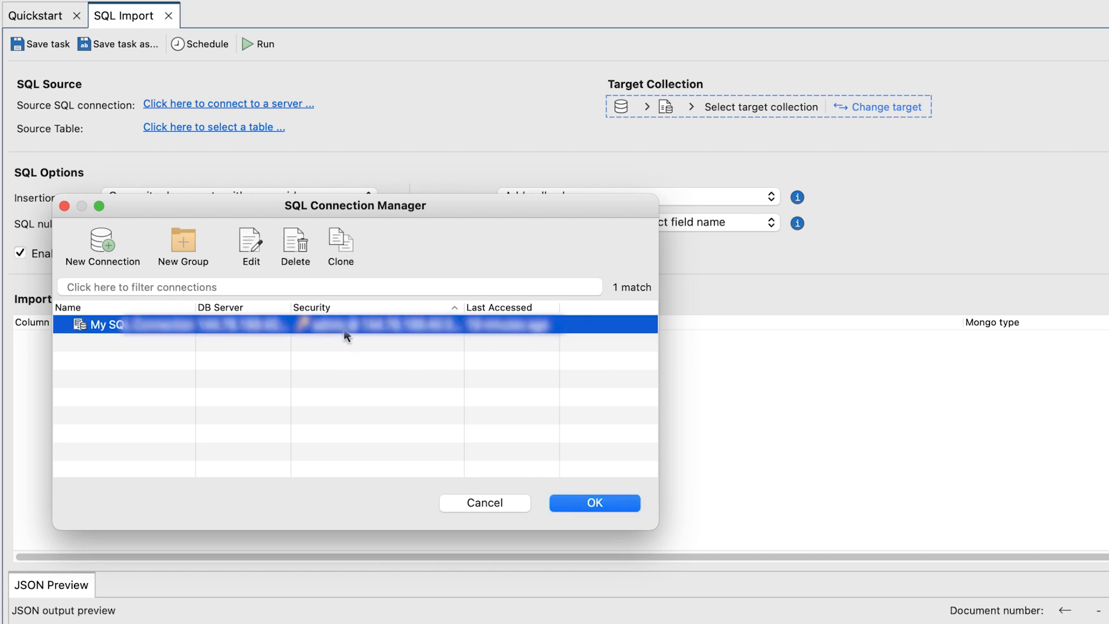
{"action": "left_click", "coordinate": [608, 506]}
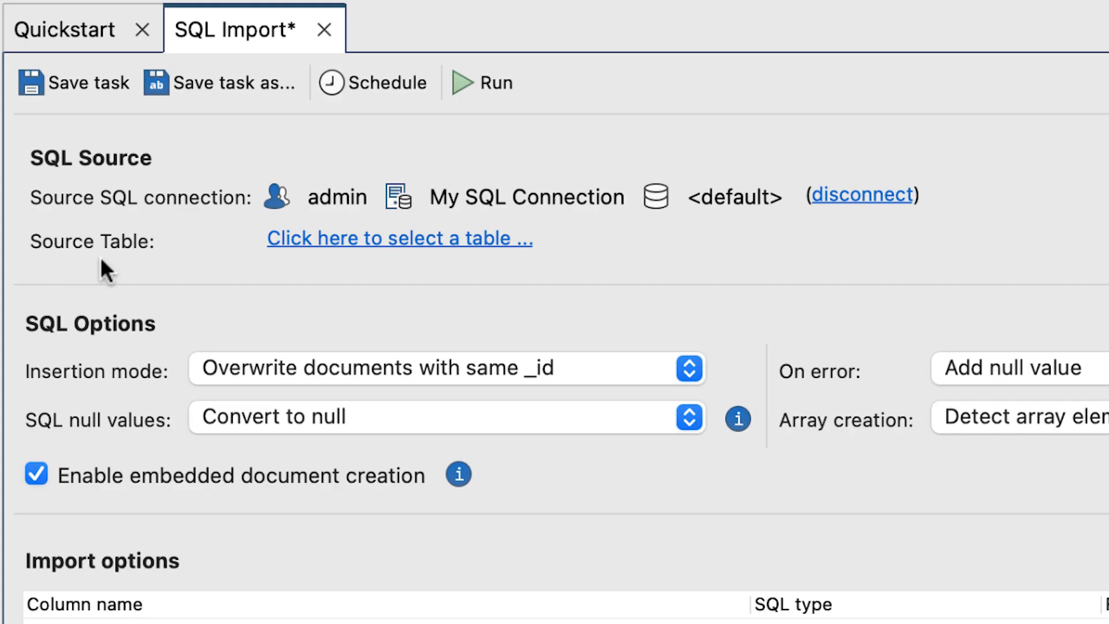
{"action": "left_click", "coordinate": [376, 245]}
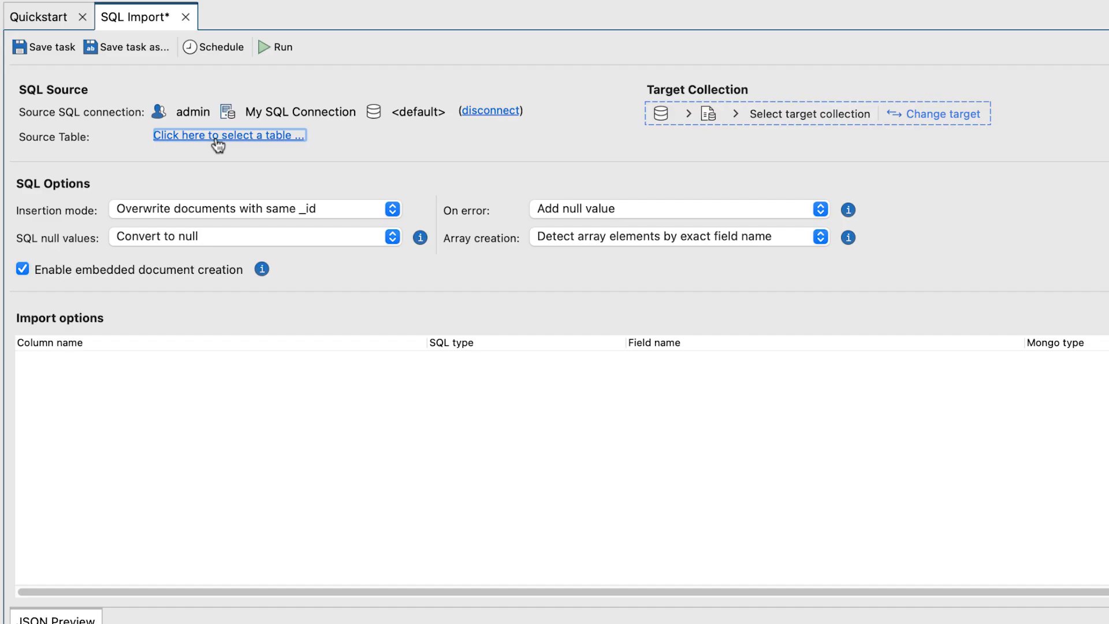
{"action": "scroll", "coordinate": [252, 428], "scroll_direction": "down", "scroll_amount": 5}
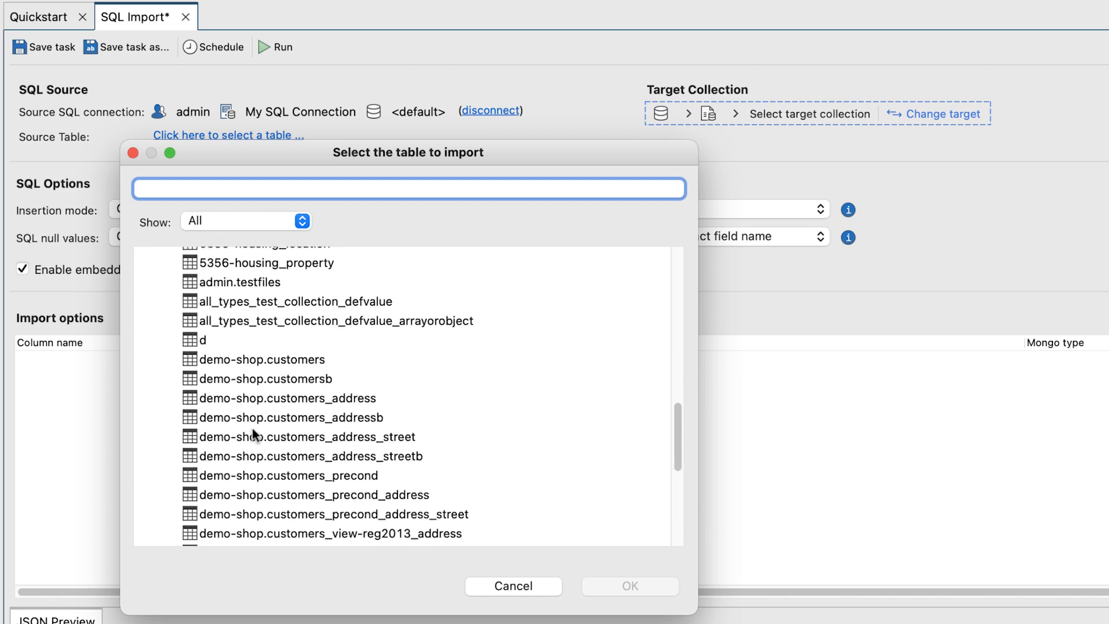
{"action": "scroll", "coordinate": [253, 435], "scroll_direction": "down", "scroll_amount": 5}
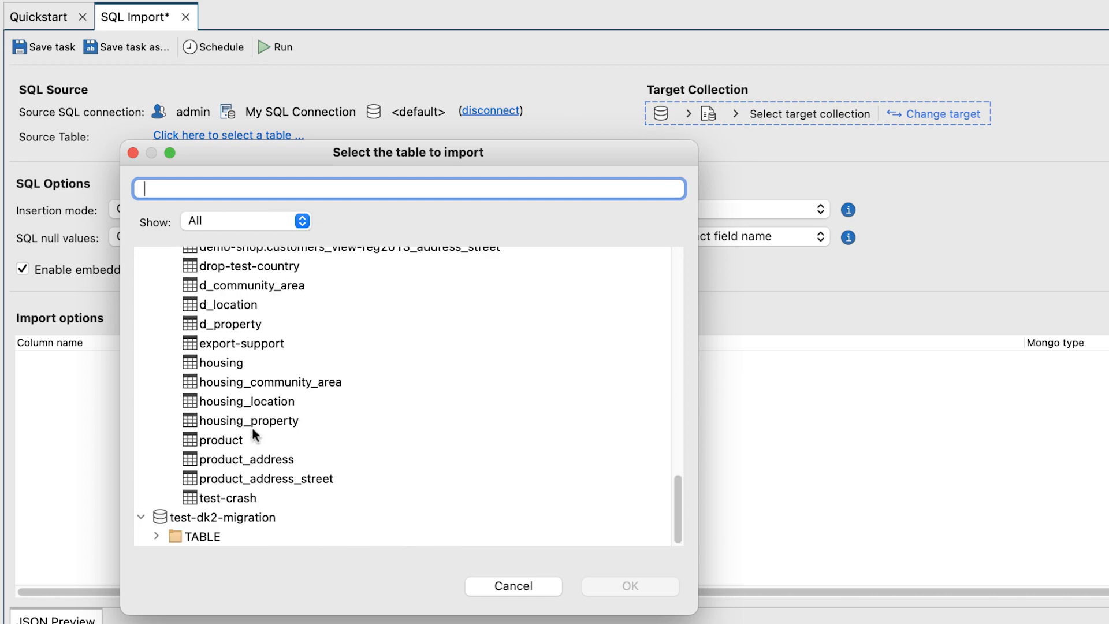
{"action": "left_click", "coordinate": [247, 362]}
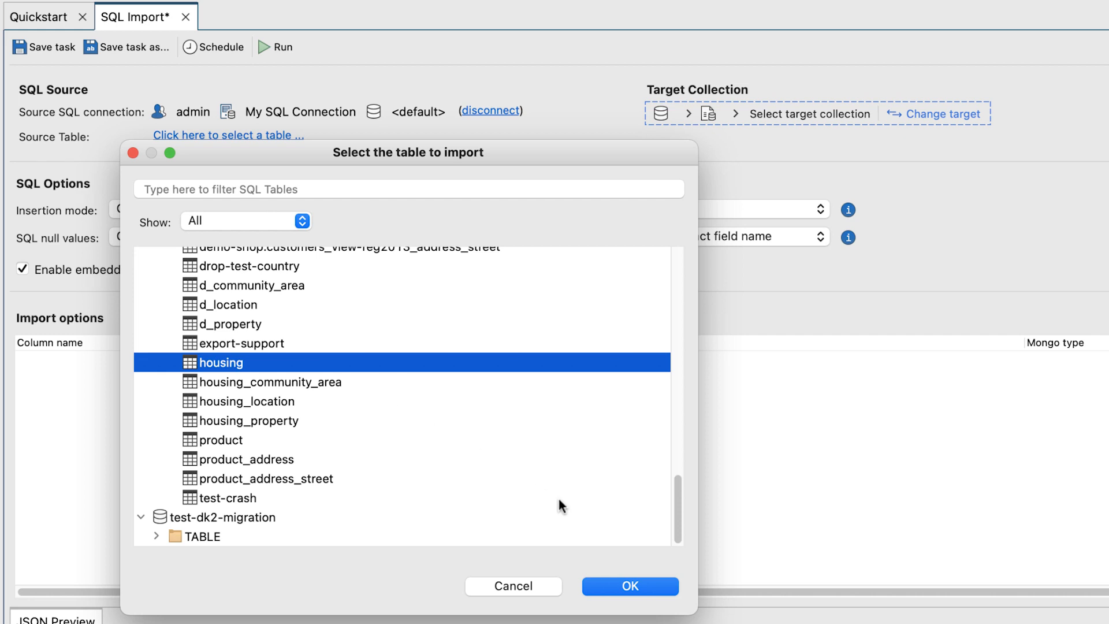
{"action": "left_click", "coordinate": [654, 587]}
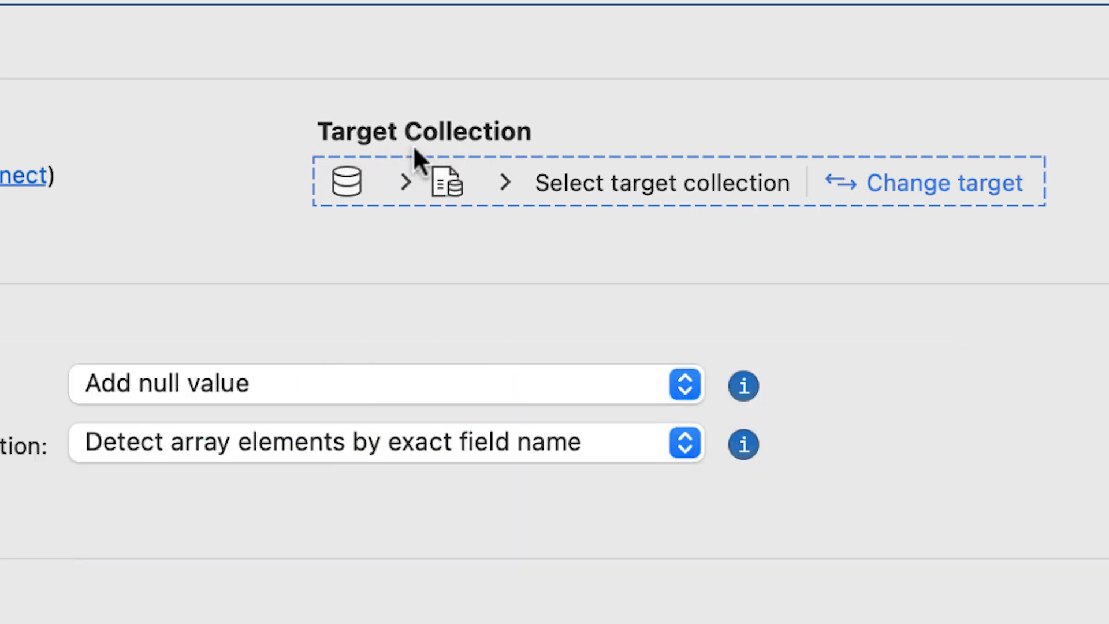
Step: Connect the target to the saved Atlas server and add a collection named Housing Collection in sql-demo as the import target
{"action": "left_click", "coordinate": [929, 186]}
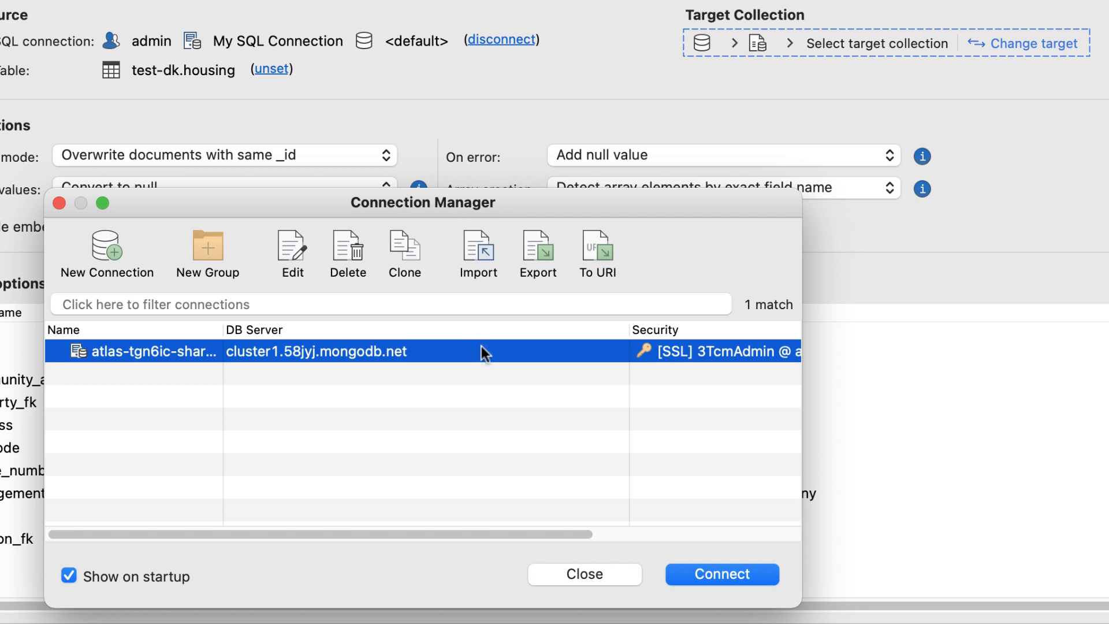
{"action": "left_click", "coordinate": [722, 573]}
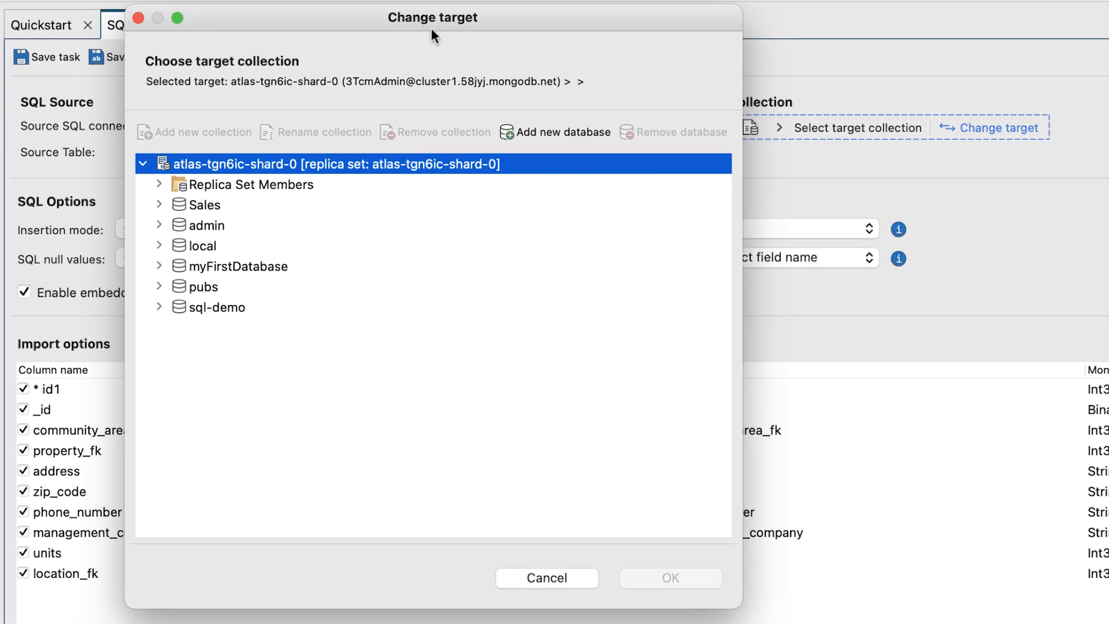
{"action": "left_click", "coordinate": [242, 309]}
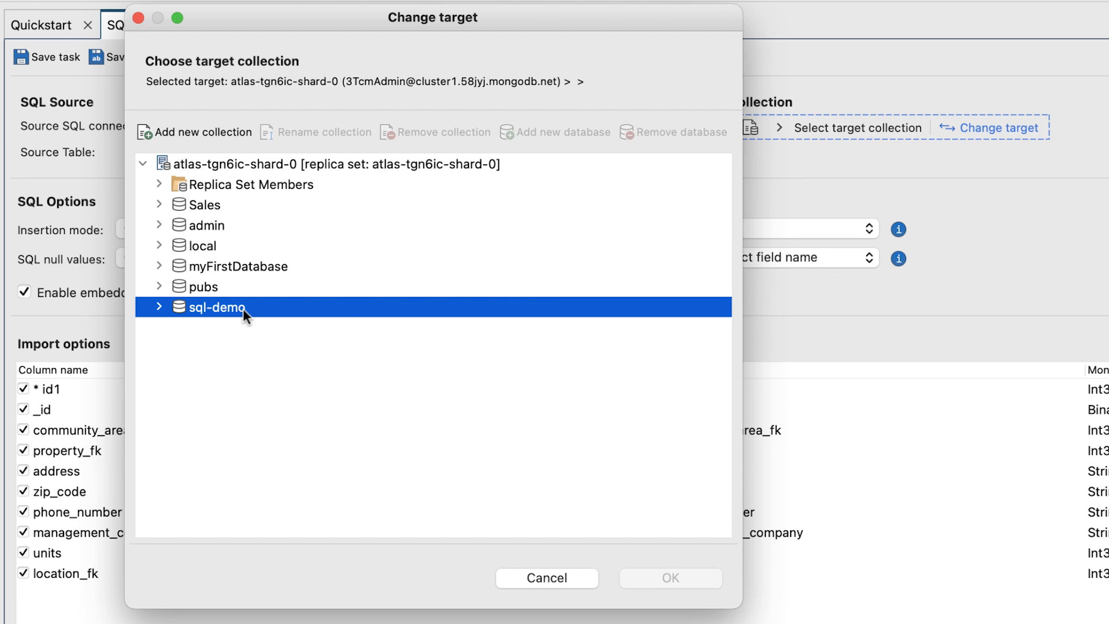
{"action": "left_click", "coordinate": [185, 133]}
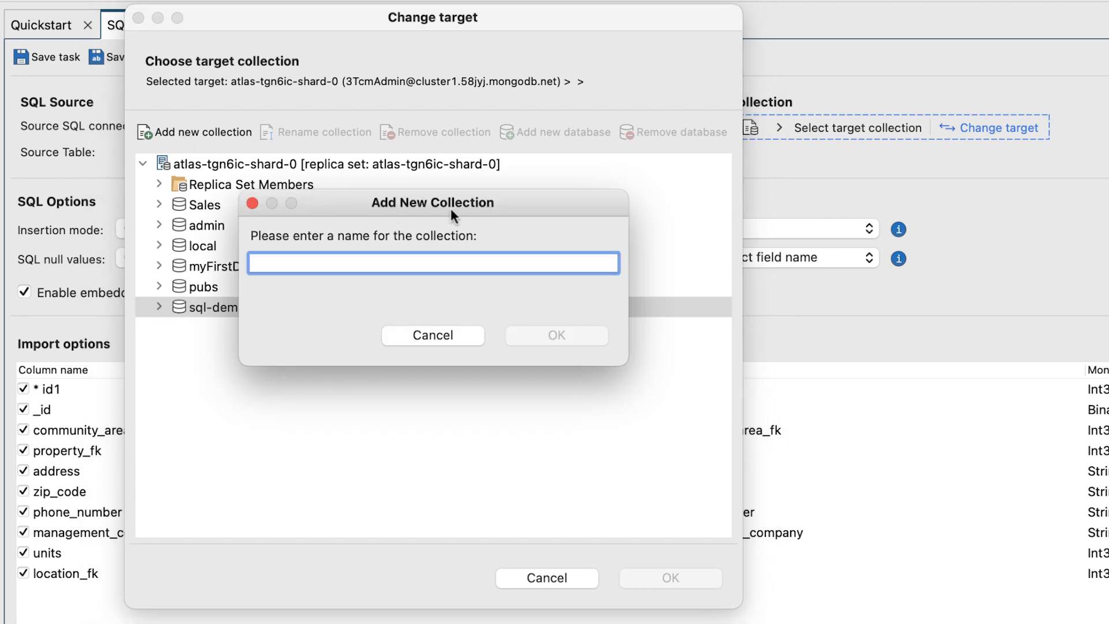
{"action": "type", "text": "Hou"}
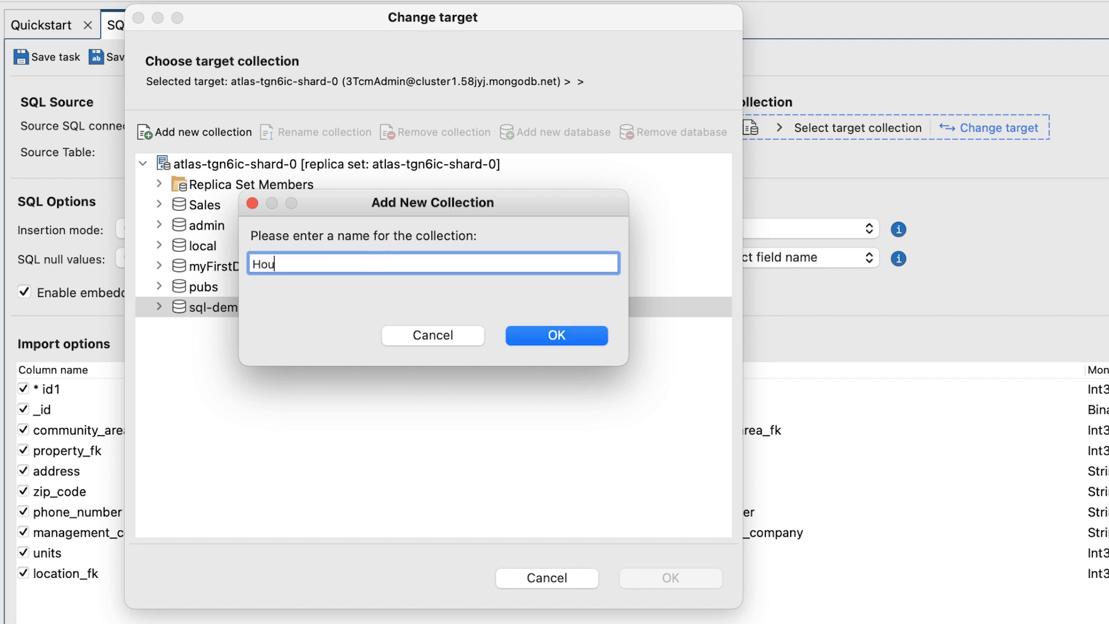
{"action": "type", "text": "sing Collection"}
{"action": "left_click", "coordinate": [554, 342]}
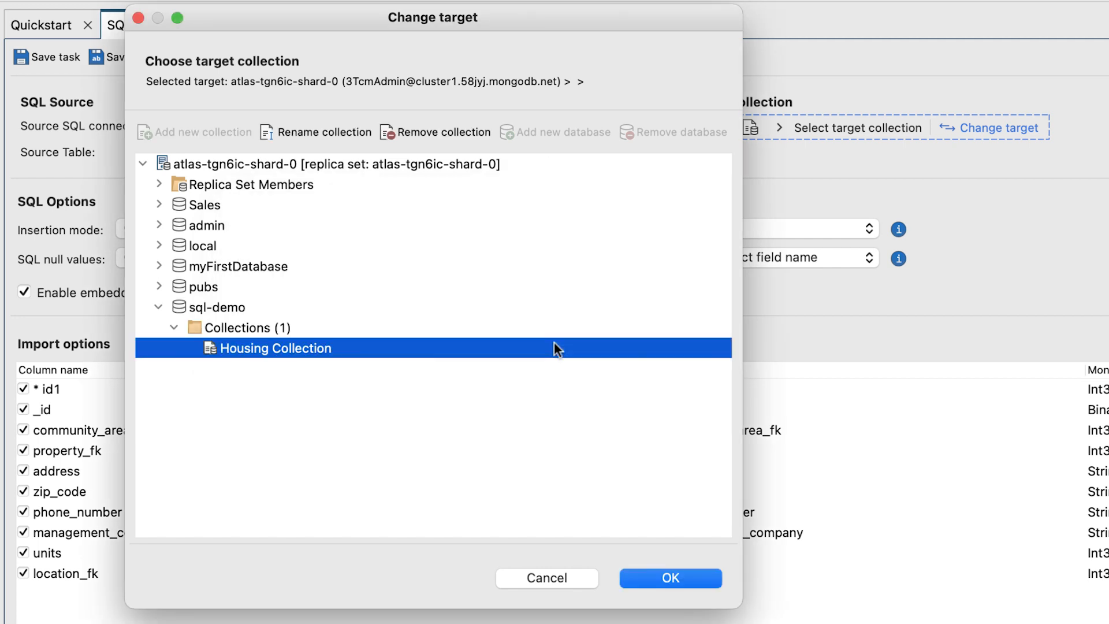
{"action": "left_click", "coordinate": [708, 570]}
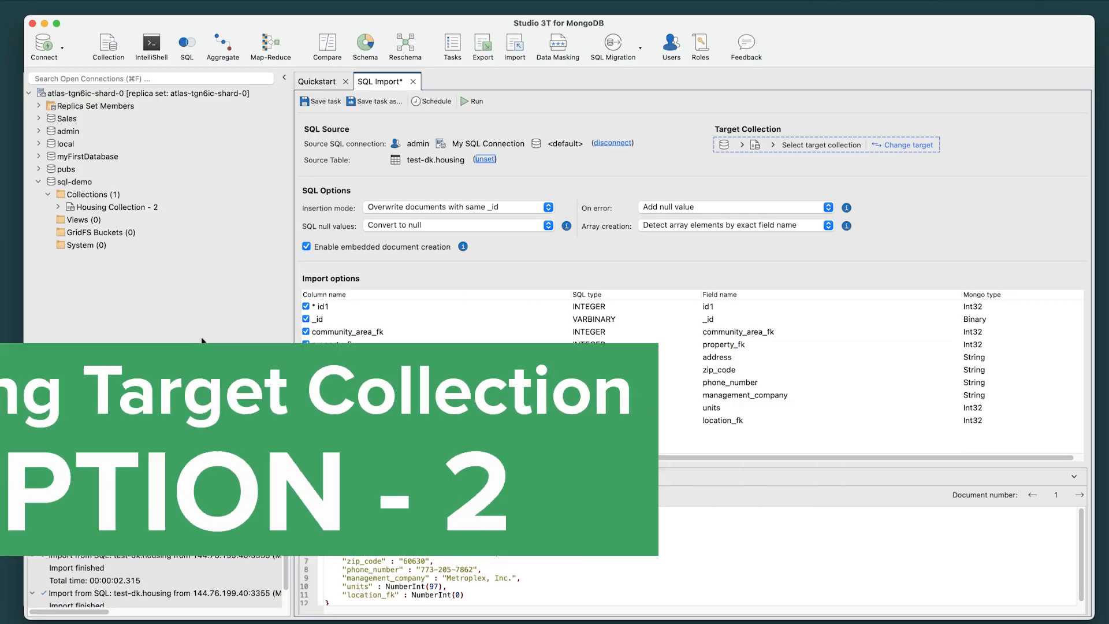
Step: Assign the existing Housing Collection - 2 from the sql-demo database as the import's target collection
{"action": "left_click_drag", "start_coordinate": [156, 207], "coordinate": [805, 137]}
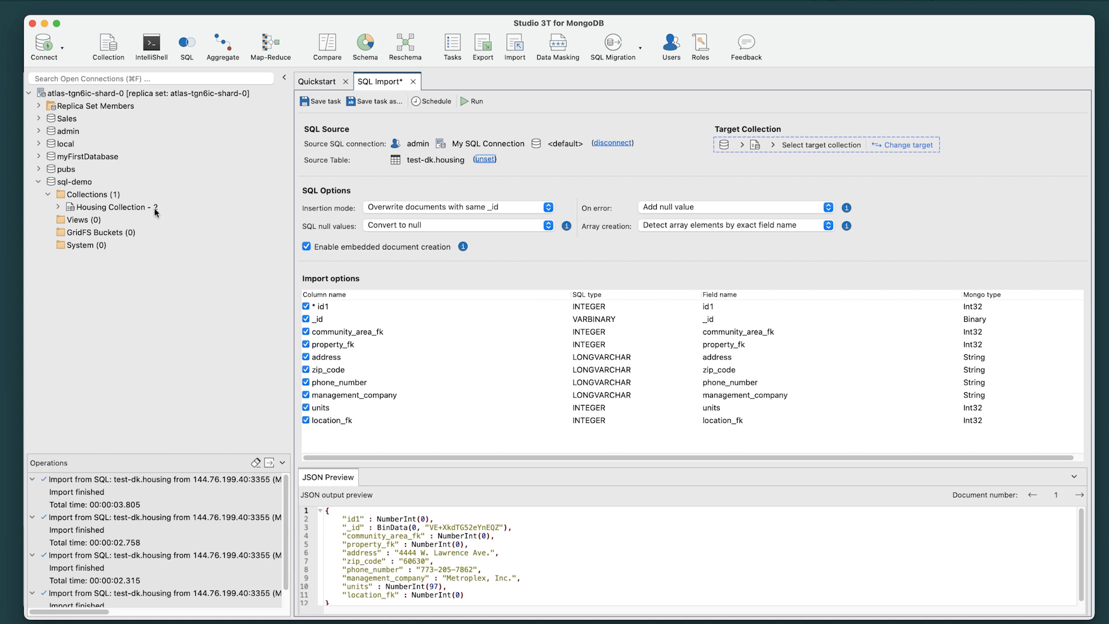
{"action": "left_click_drag", "start_coordinate": [549, 101], "coordinate": [683, 127]}
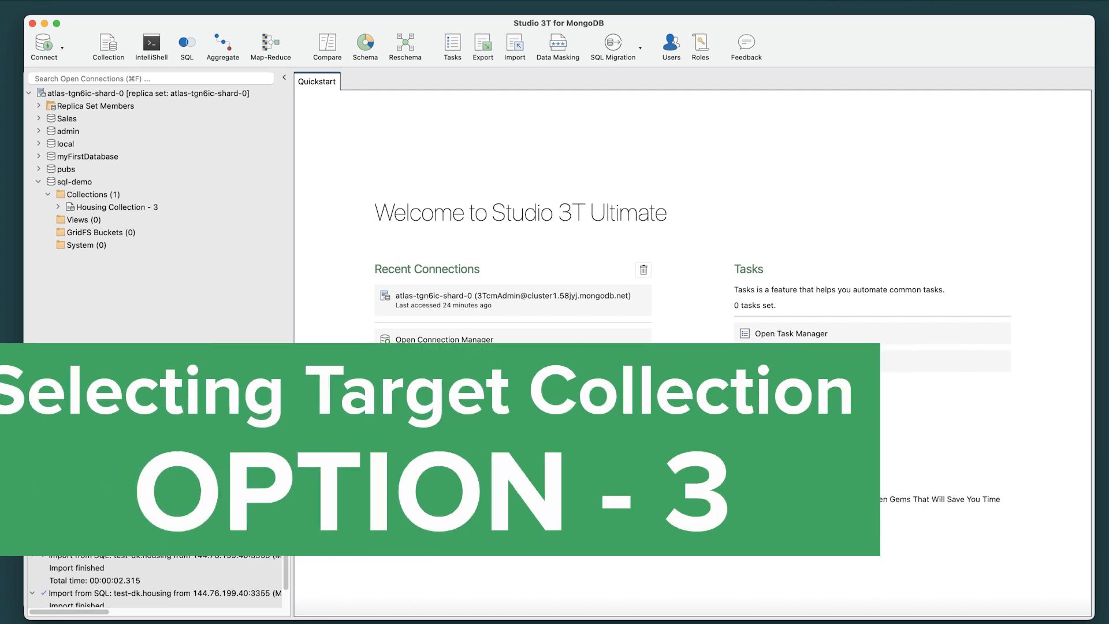
Step: Start an SQL database import directly from Housing Collection - 3 in sql-demo so that it is the target
{"action": "left_click", "coordinate": [182, 213]}
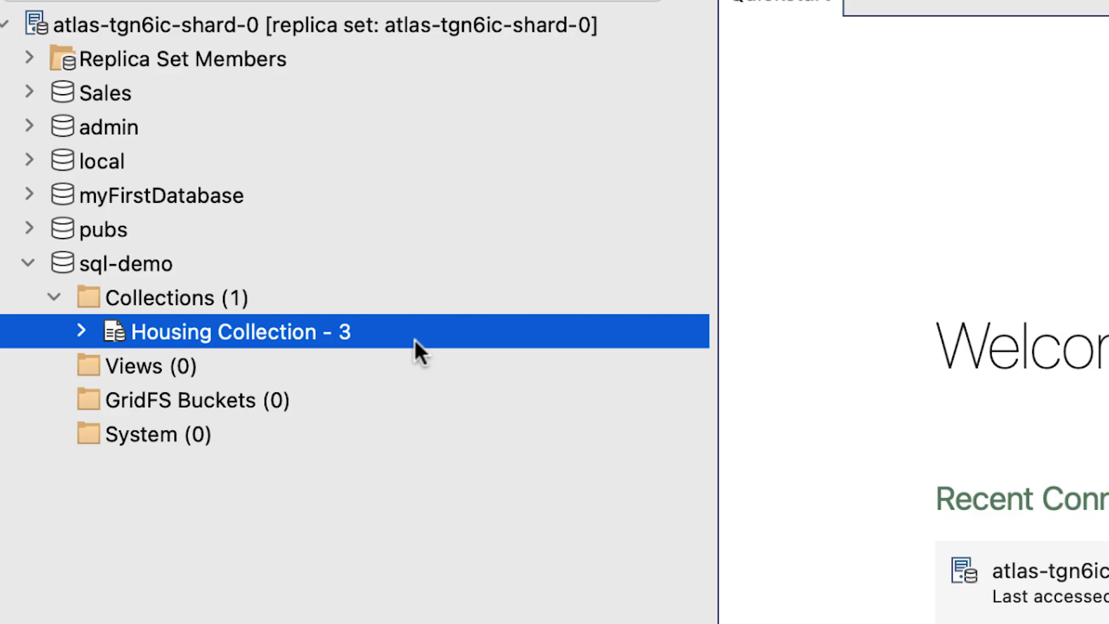
{"action": "right_click", "coordinate": [414, 338]}
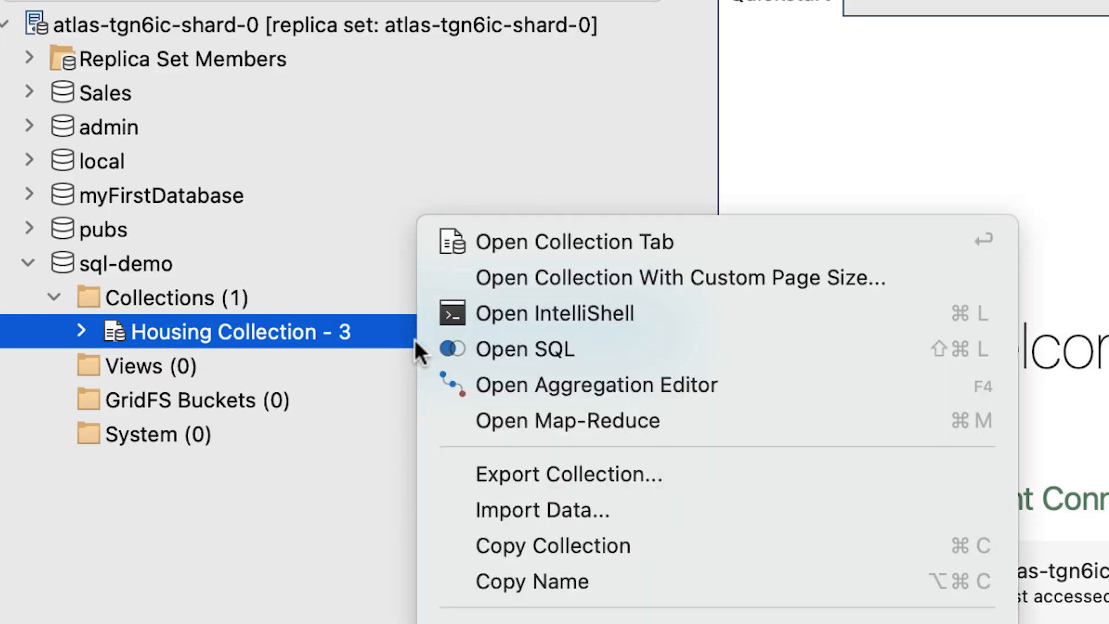
{"action": "left_click", "coordinate": [778, 510]}
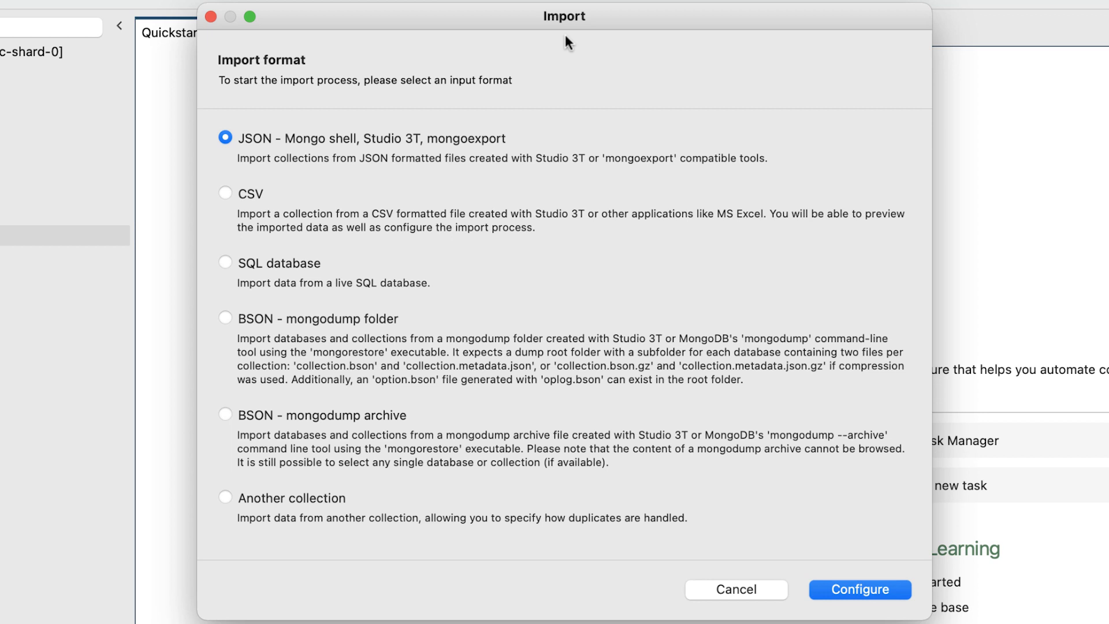
{"action": "left_click", "coordinate": [266, 265]}
{"action": "left_click", "coordinate": [853, 589]}
Step: Connect this import's source to My SQL Connection and select the housing table
{"action": "left_click", "coordinate": [478, 141]}
{"action": "left_click", "coordinate": [788, 580]}
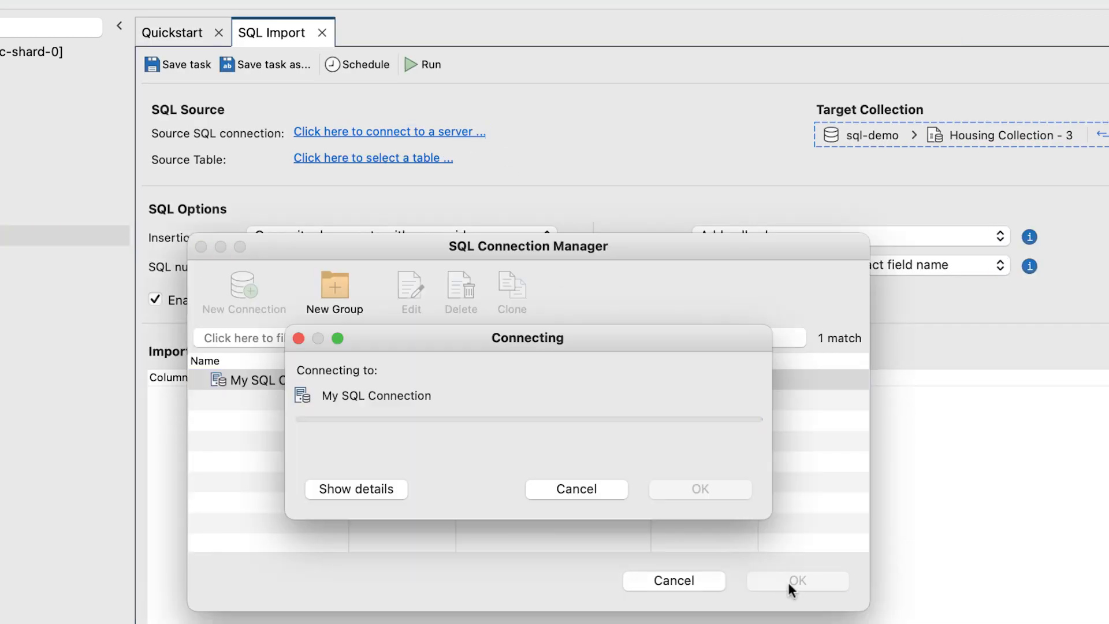
{"action": "left_click", "coordinate": [373, 158]}
{"action": "scroll", "coordinate": [150, 491], "scroll_direction": "down", "scroll_amount": 10}
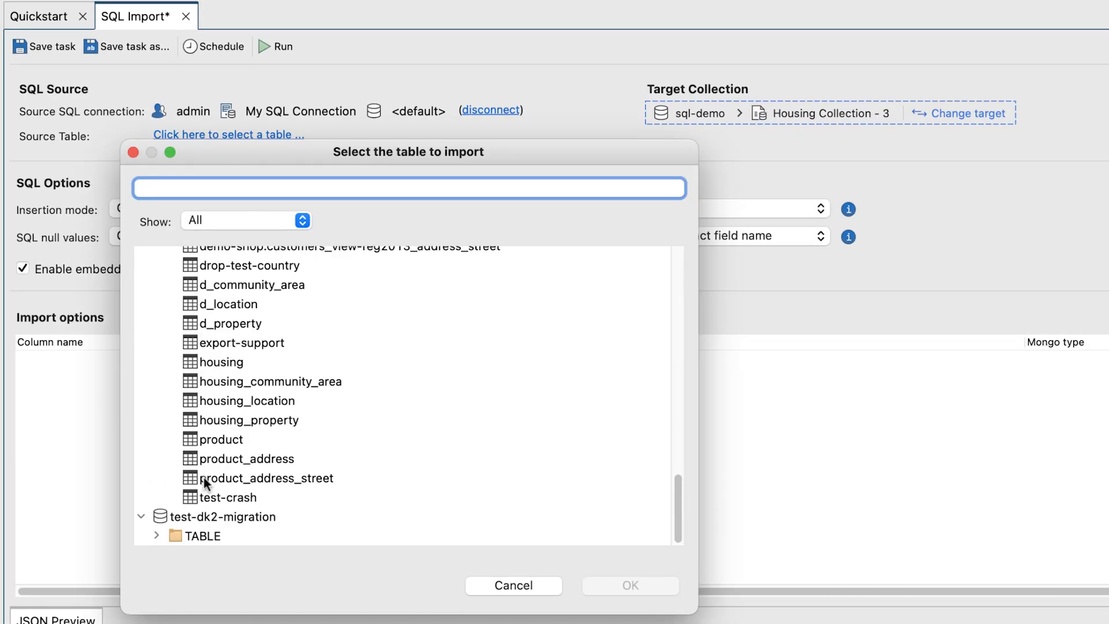
{"action": "left_click", "coordinate": [226, 362]}
{"action": "left_click", "coordinate": [630, 586]}
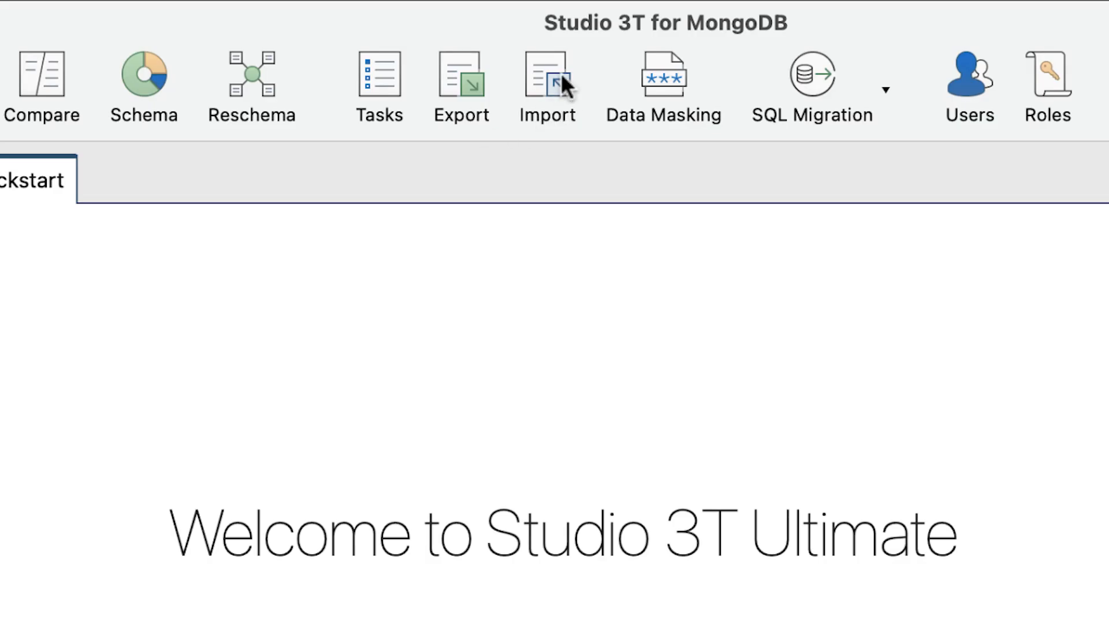
Step: Start another import and configure it for the SQL database format
{"action": "left_click", "coordinate": [557, 78]}
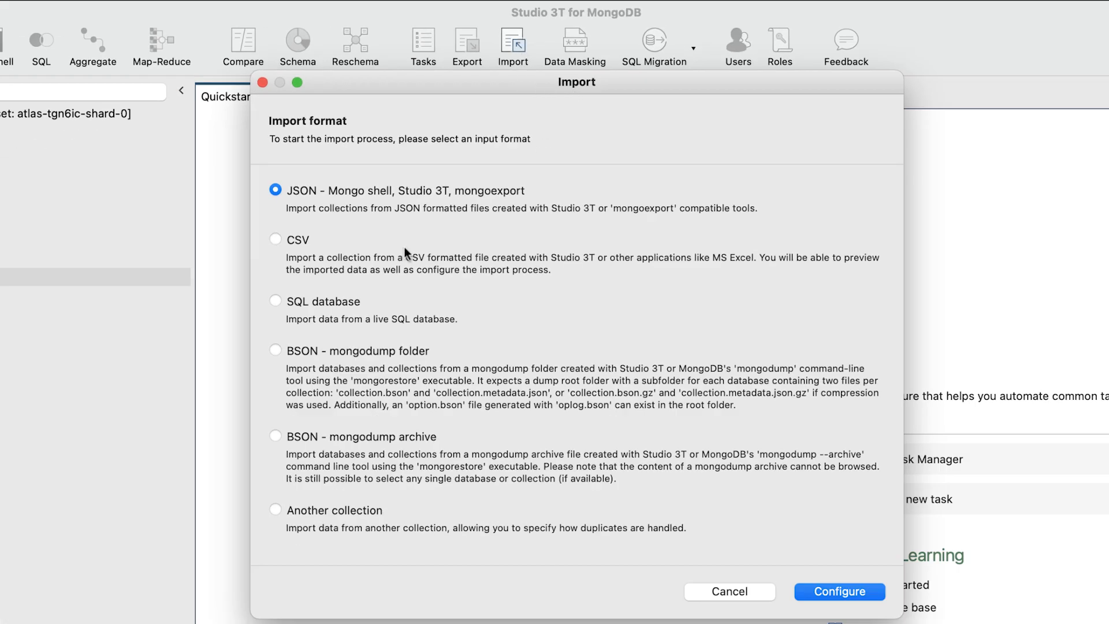
{"action": "left_click", "coordinate": [276, 300]}
{"action": "left_click", "coordinate": [826, 590]}
Step: Connect the new import to the saved SQL connection and choose the housing table as its source
{"action": "left_click", "coordinate": [777, 581]}
{"action": "scroll", "coordinate": [543, 404], "scroll_direction": "down", "scroll_amount": 10}
{"action": "left_click", "coordinate": [497, 396]}
{"action": "left_click", "coordinate": [762, 585]}
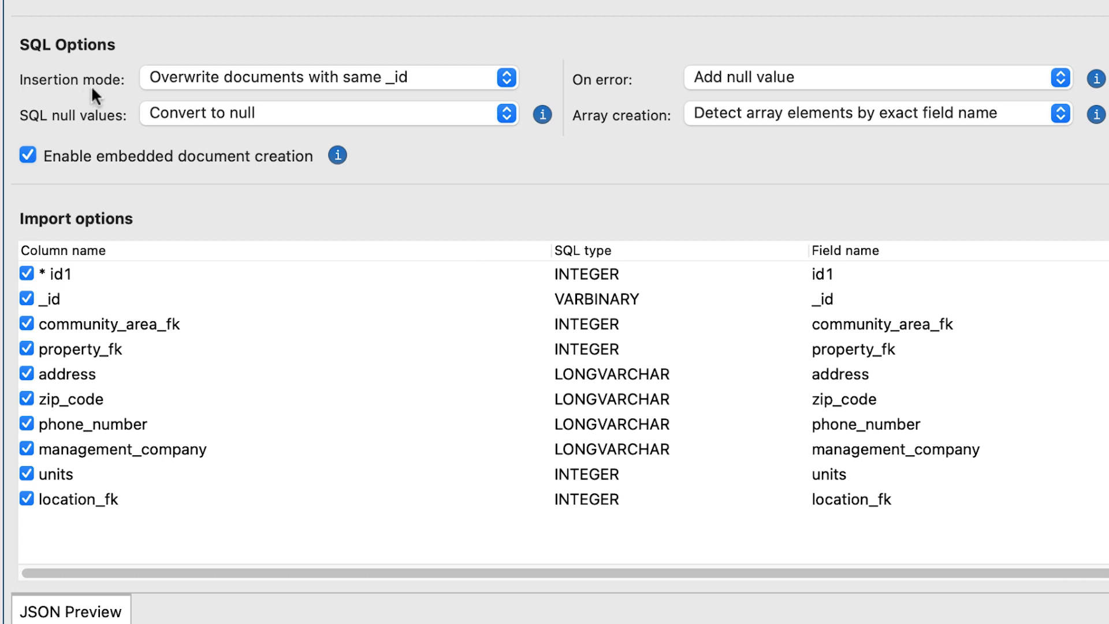
Step: Examine the choices offered for the insertion mode, error handling and SQL null values of the import
{"action": "left_click", "coordinate": [497, 79]}
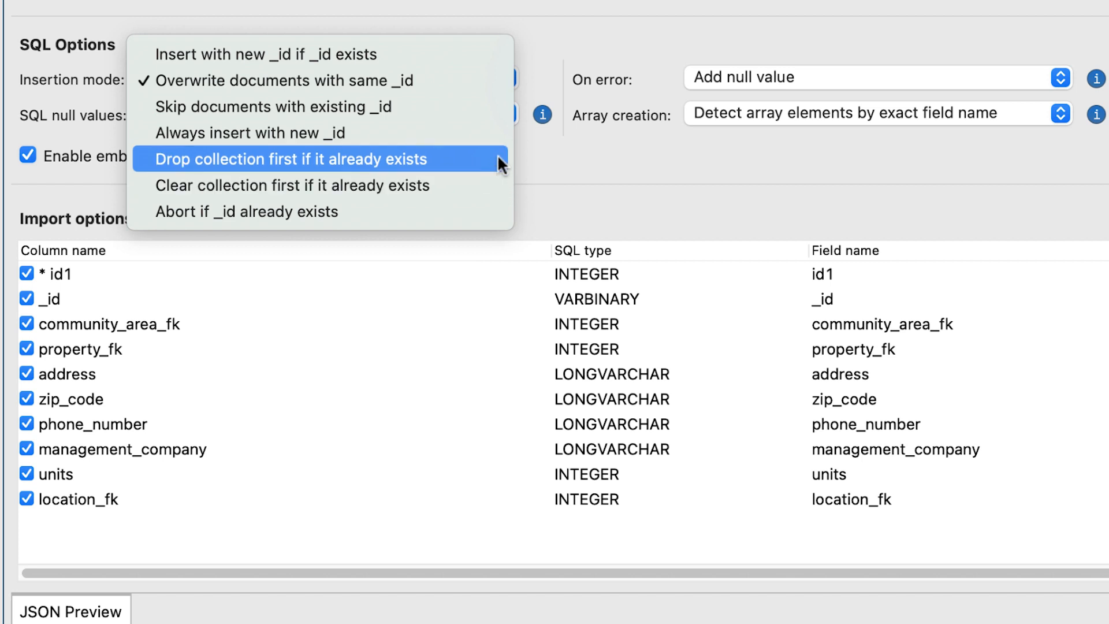
{"action": "left_click", "coordinate": [498, 82]}
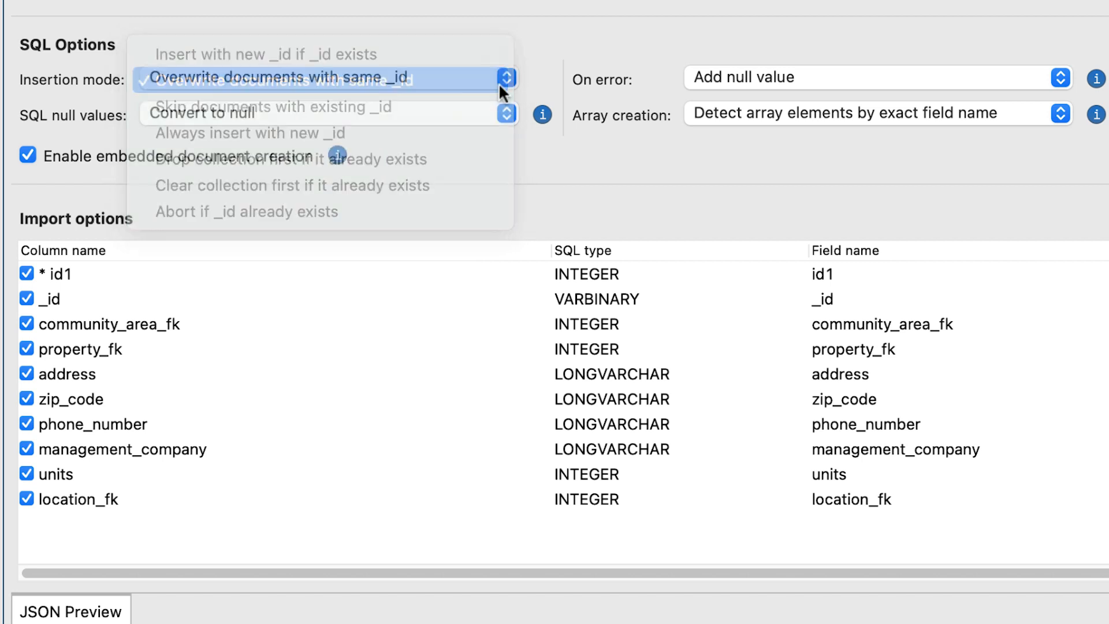
{"action": "left_click", "coordinate": [1063, 73]}
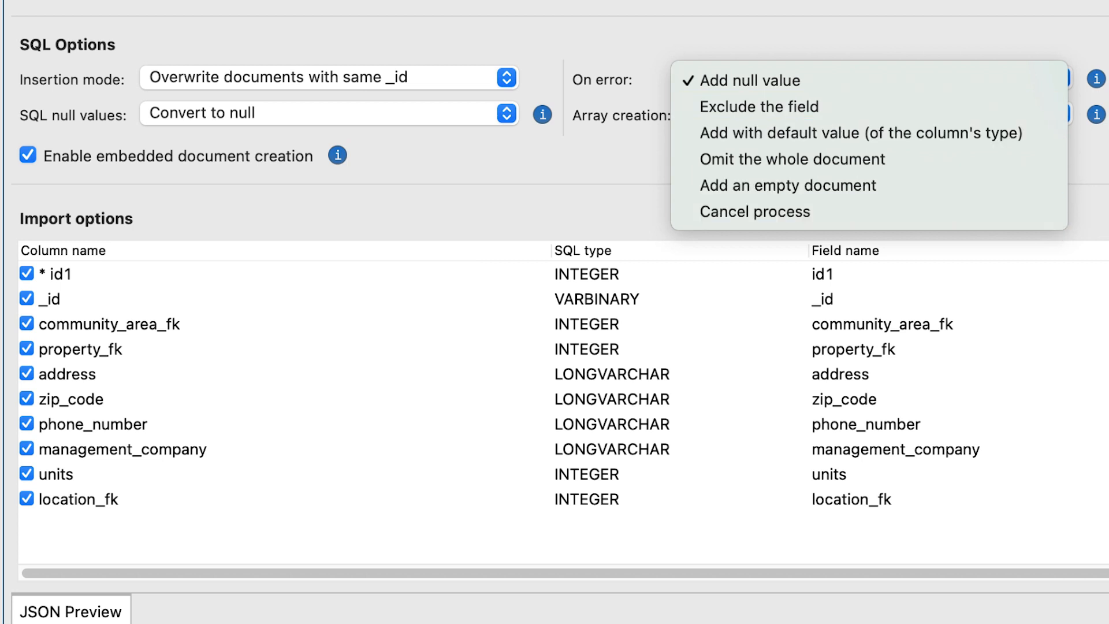
{"action": "left_click", "coordinate": [432, 158]}
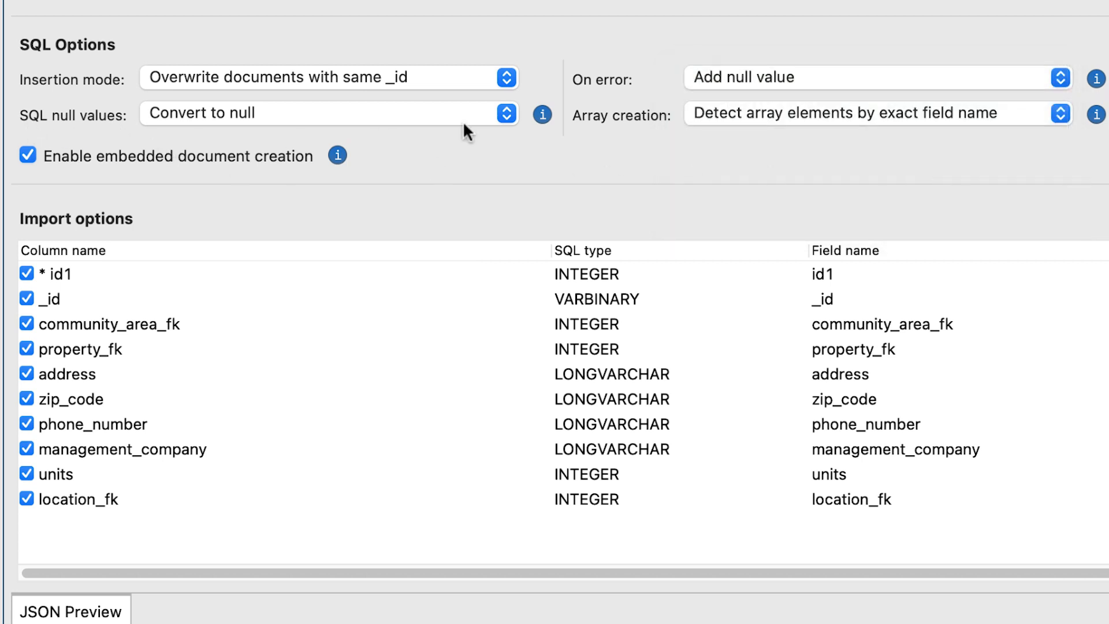
{"action": "left_click", "coordinate": [512, 111]}
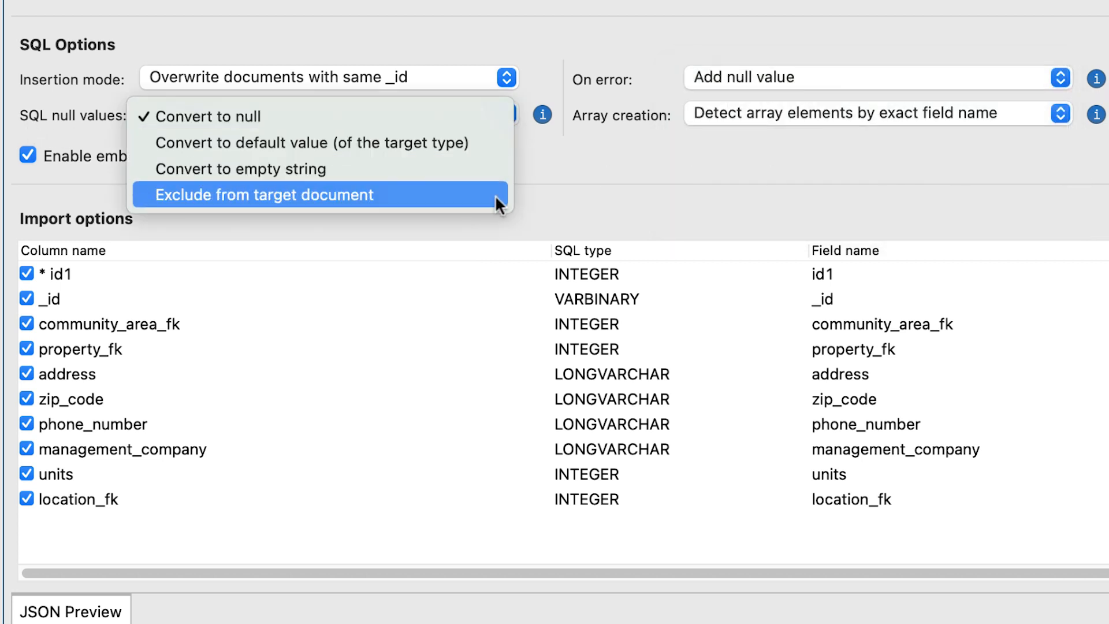
{"action": "left_click", "coordinate": [571, 150]}
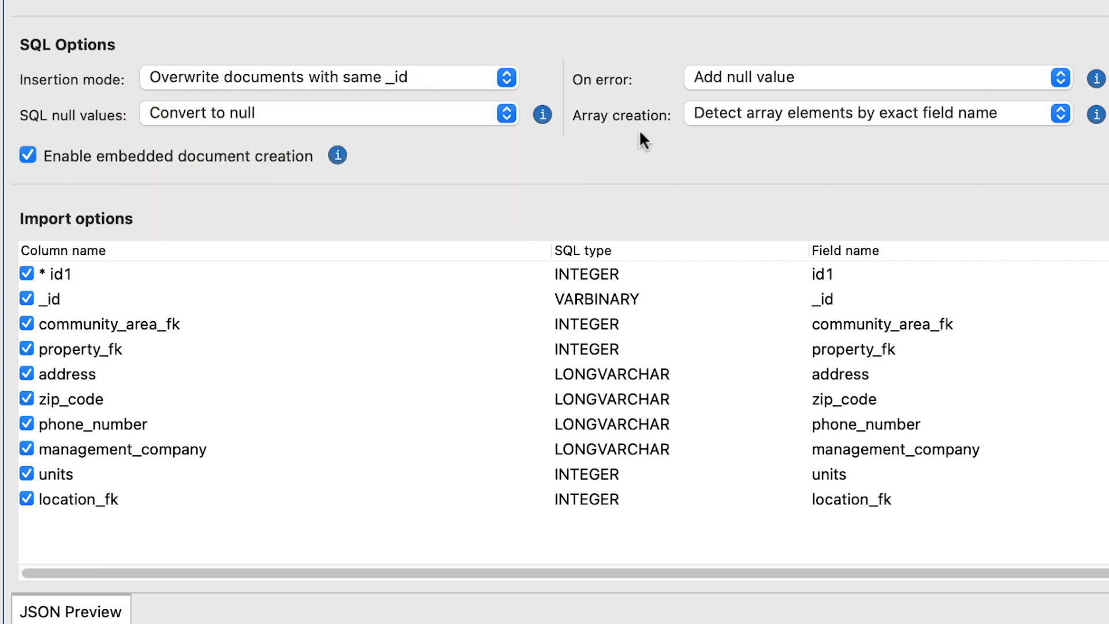
Step: Review the array creation choices, and try excluding the community_area_fk column from the import before including it again
{"action": "left_click", "coordinate": [1055, 115]}
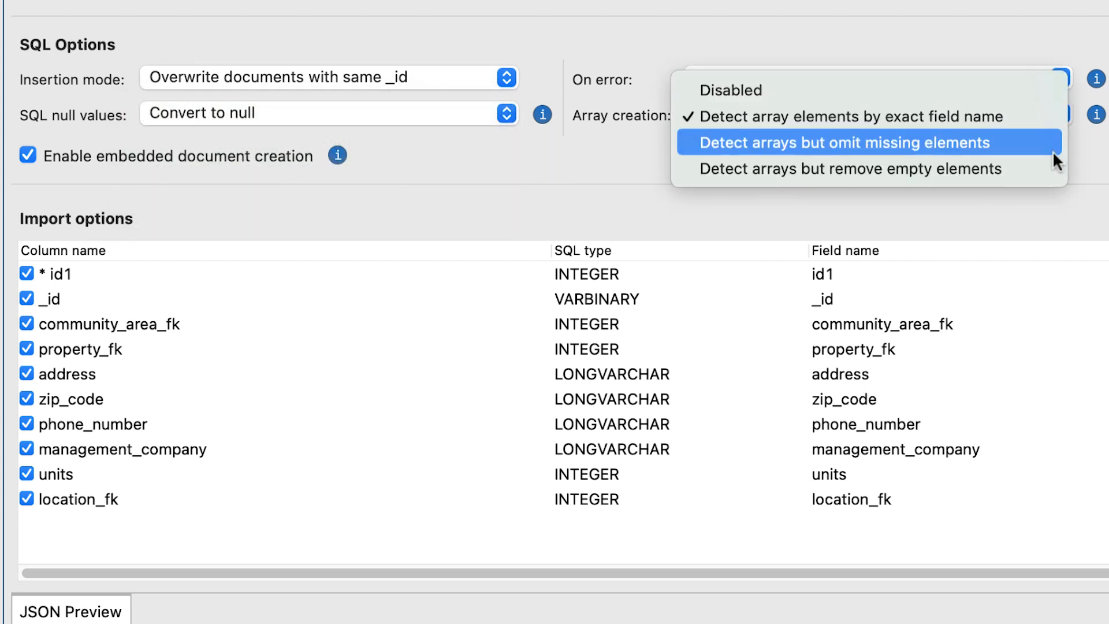
{"action": "left_click", "coordinate": [1055, 116]}
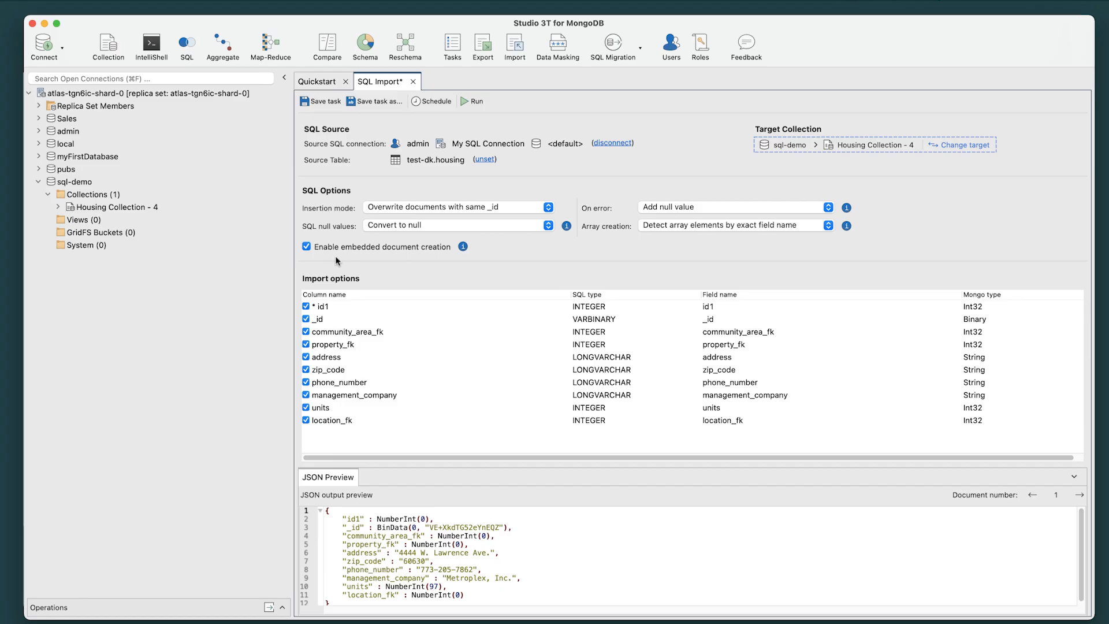
{"action": "left_click", "coordinate": [306, 331]}
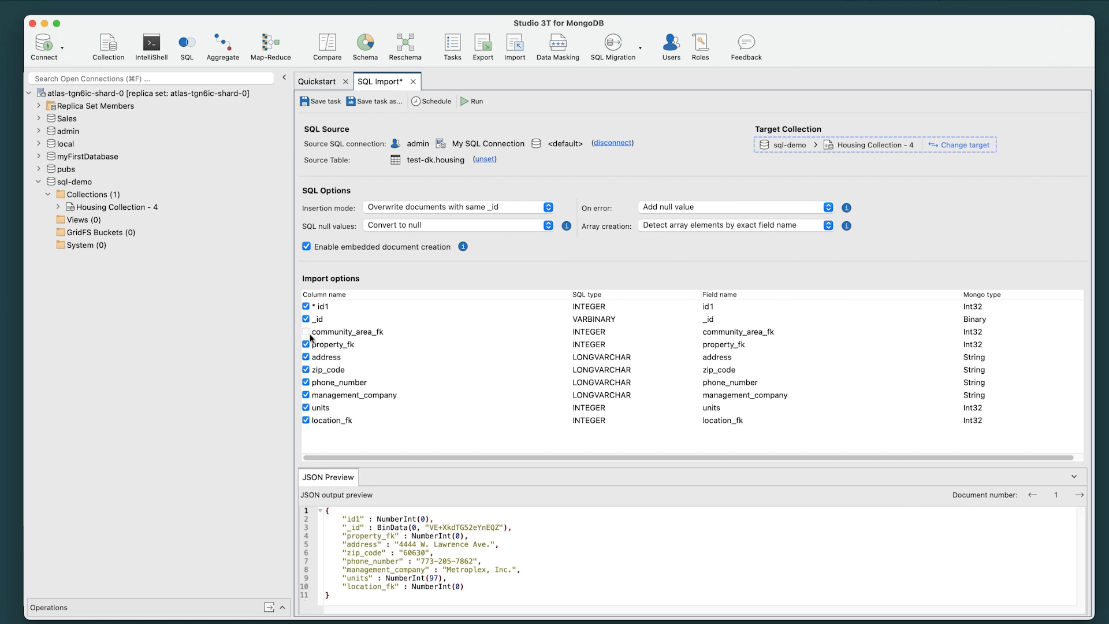
{"action": "left_click", "coordinate": [306, 332]}
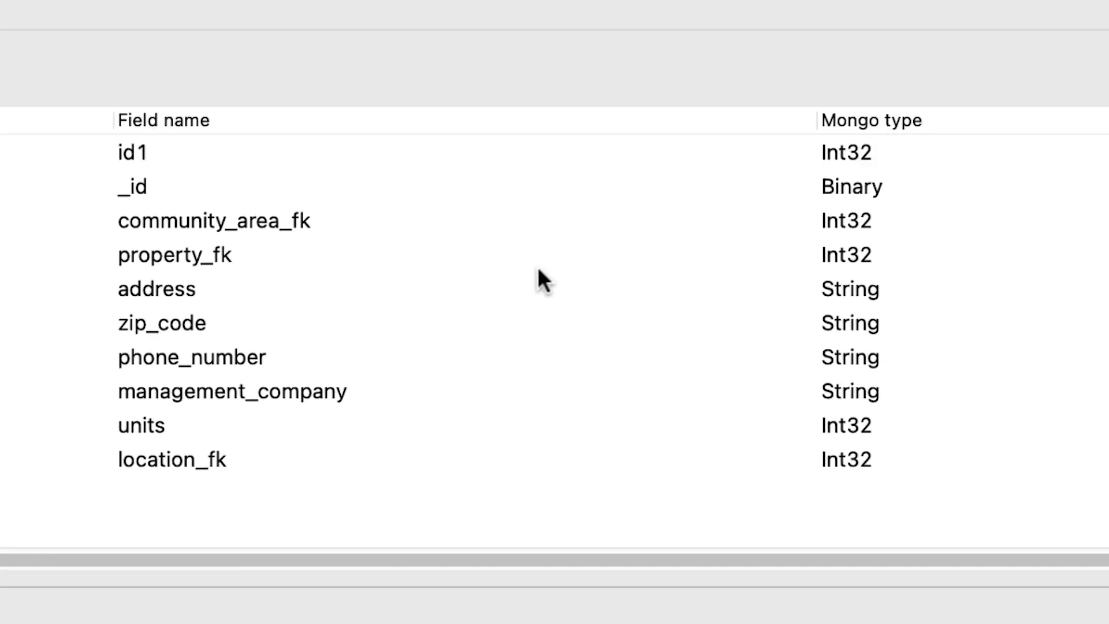
Step: Rename the target field of the units column to apartments
{"action": "left_click", "coordinate": [143, 425]}
{"action": "left_click", "coordinate": [143, 425]}
{"action": "type", "text": "apartments"}
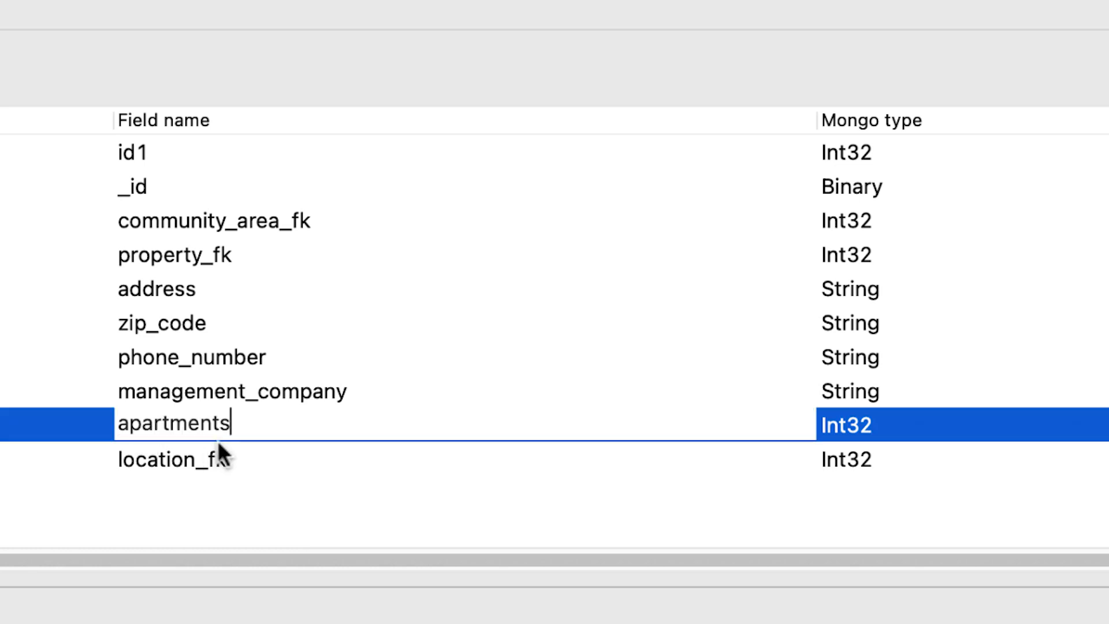
{"action": "left_click", "coordinate": [214, 492]}
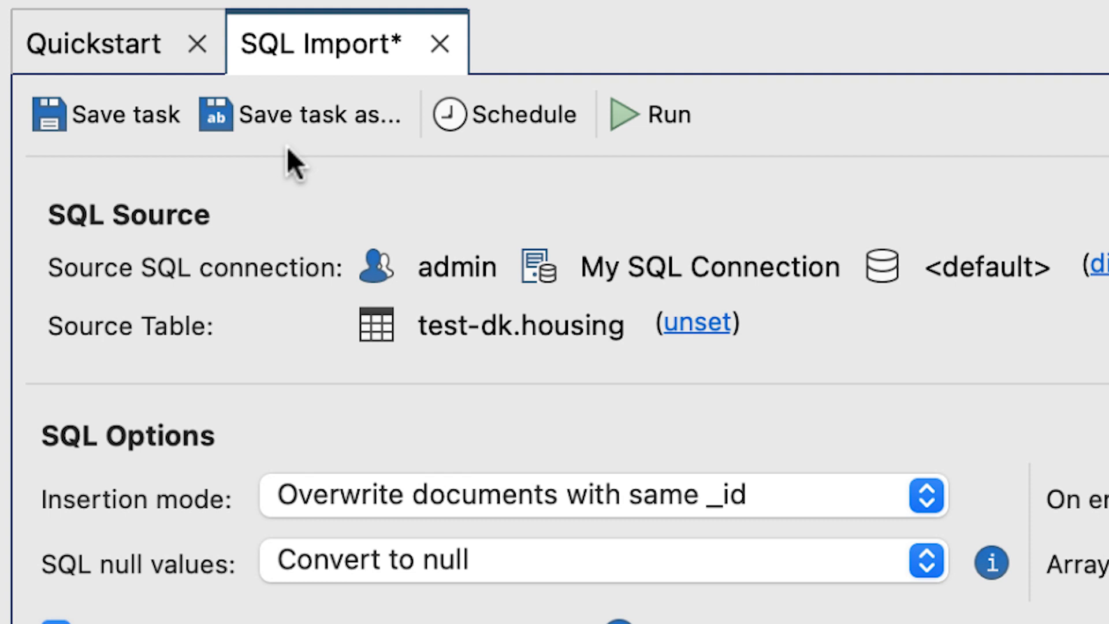
Step: Run the configured SQL import and open Housing Collection - 4 in sql-demo to review the imported documents
{"action": "left_click", "coordinate": [635, 115]}
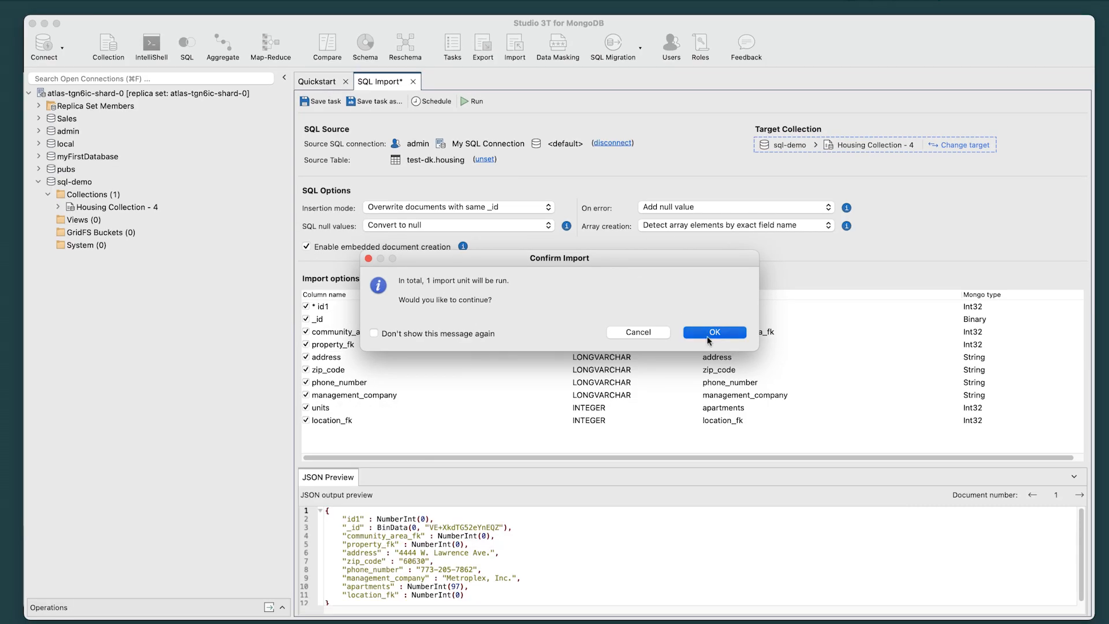
{"action": "left_click", "coordinate": [708, 340]}
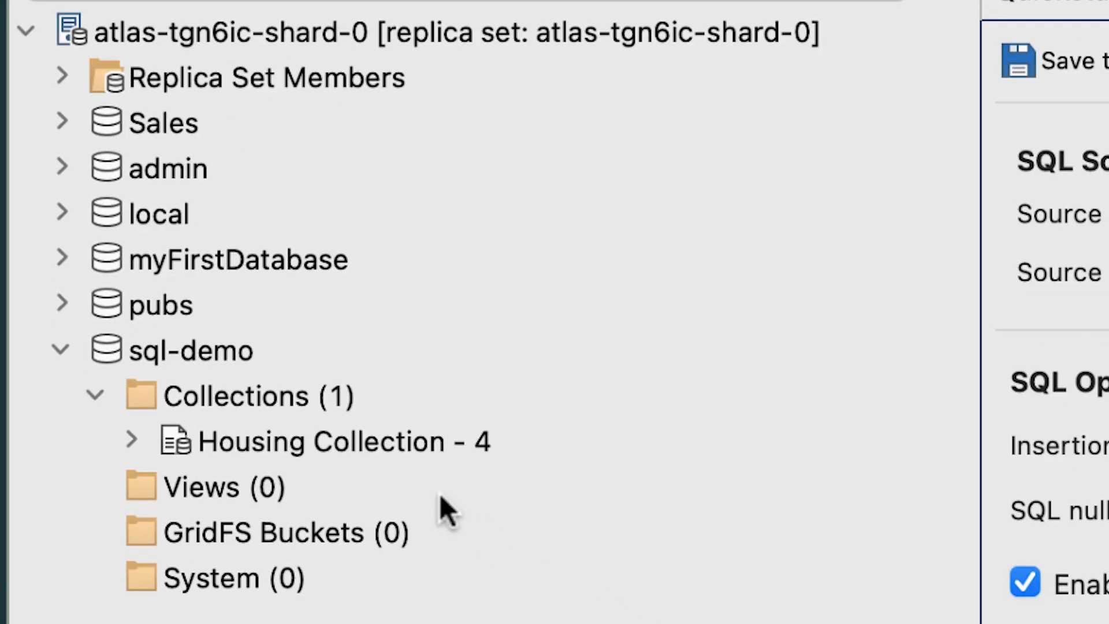
{"action": "double_click", "coordinate": [387, 451]}
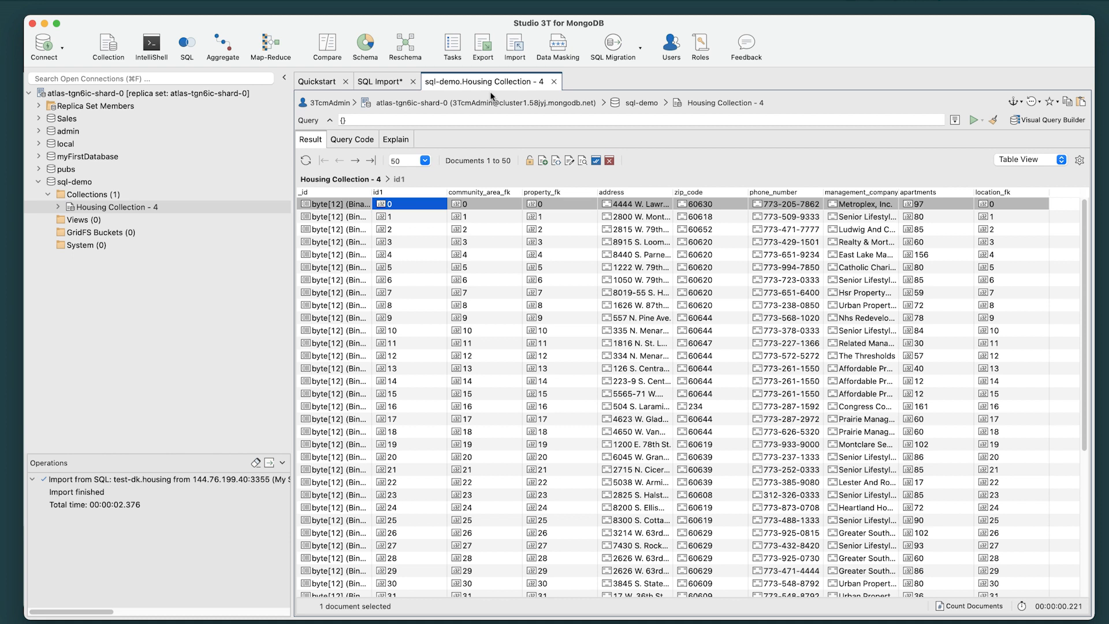
{"action": "scroll", "coordinate": [716, 285], "scroll_direction": "down", "scroll_amount": 2}
{"action": "scroll", "coordinate": [715, 284], "scroll_direction": "down", "scroll_amount": 5}
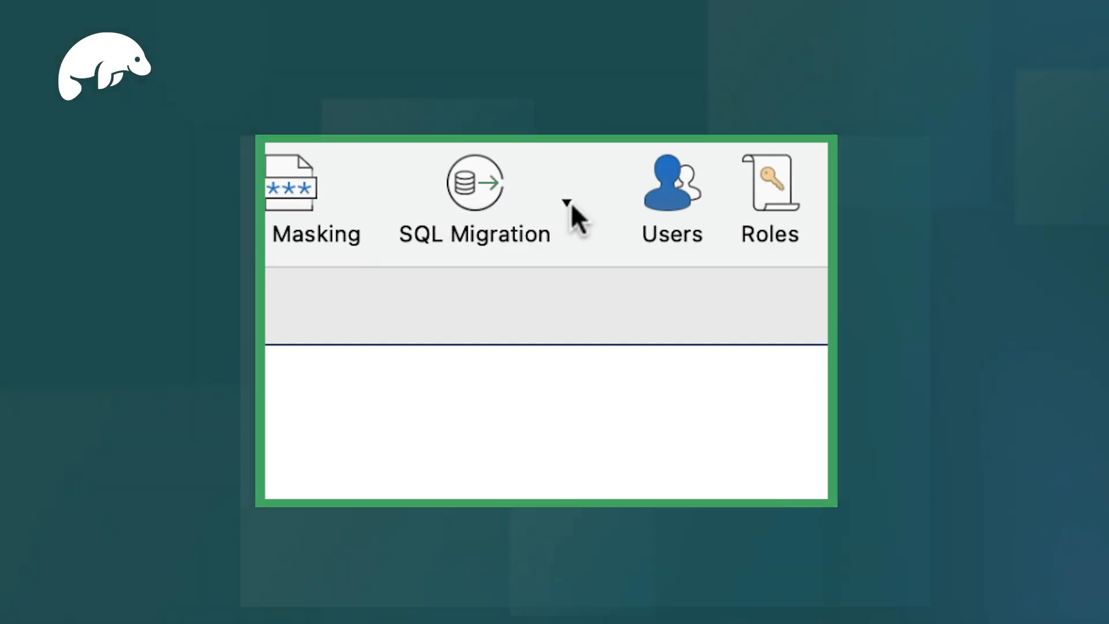
Step: Start a SQL migration and select the city, country and countrylanguage tables of the sql-demo database
{"action": "left_click", "coordinate": [571, 203]}
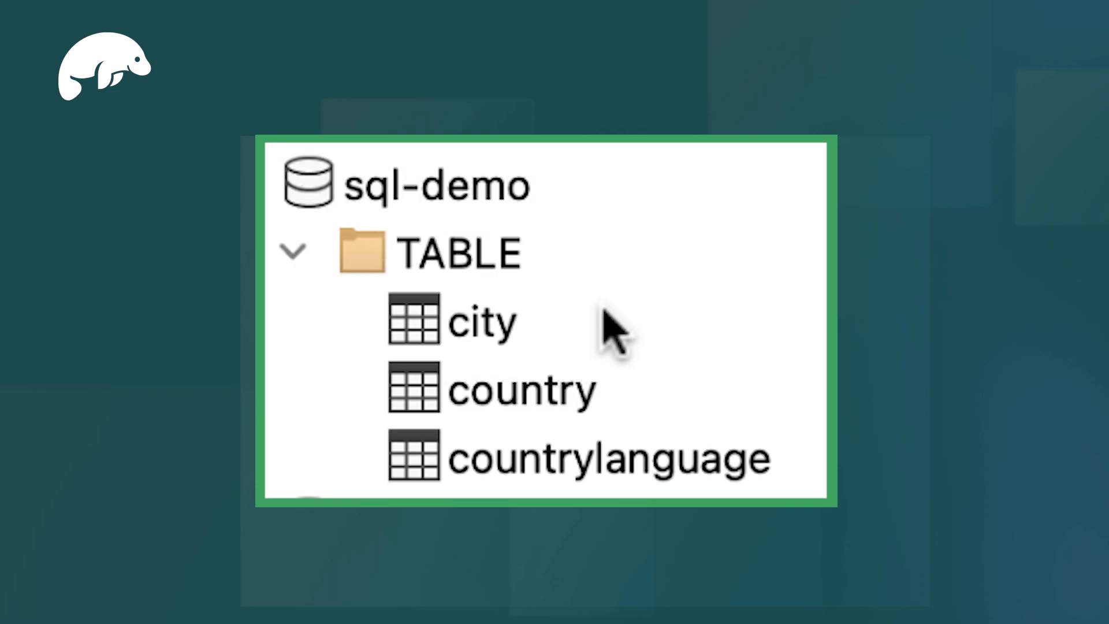
{"action": "left_click", "coordinate": [606, 326]}
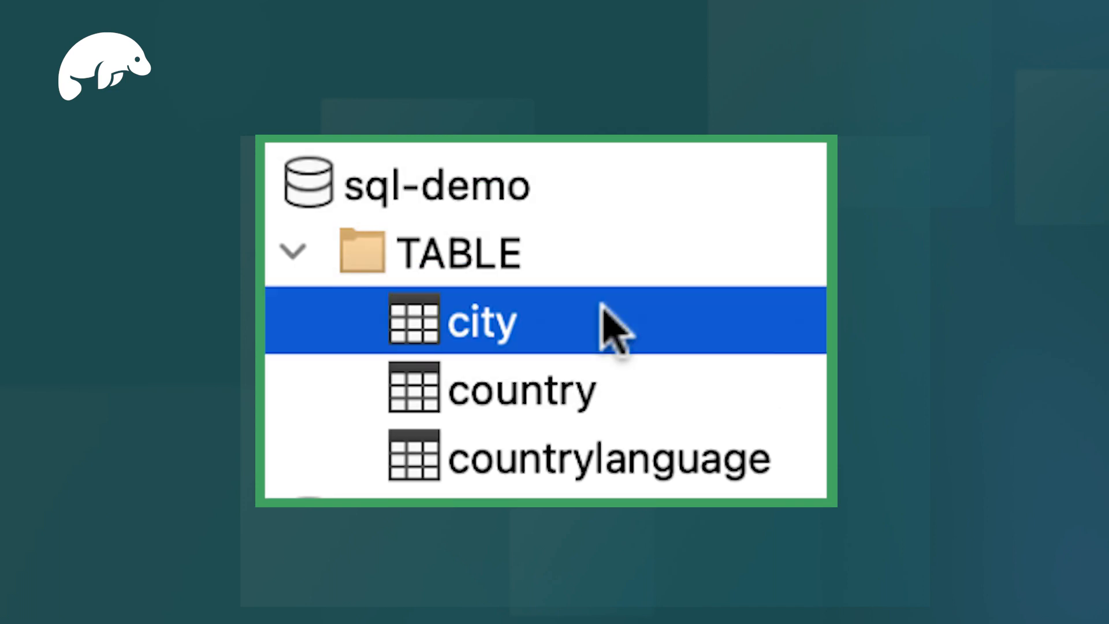
{"action": "left_click_drag", "start_coordinate": [621, 411], "coordinate": [656, 463]}
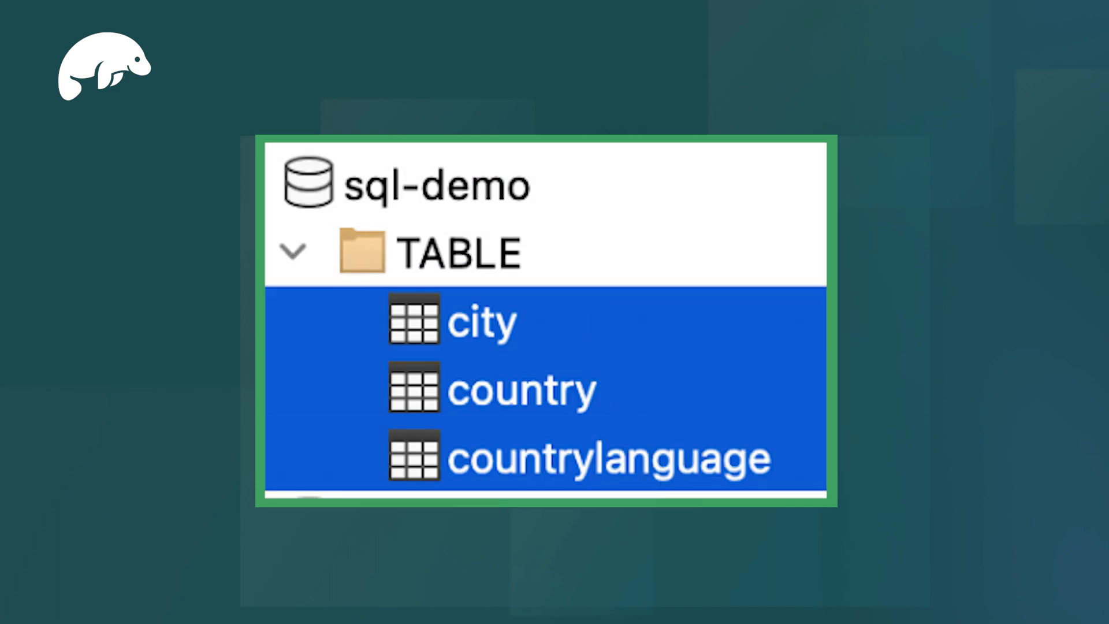